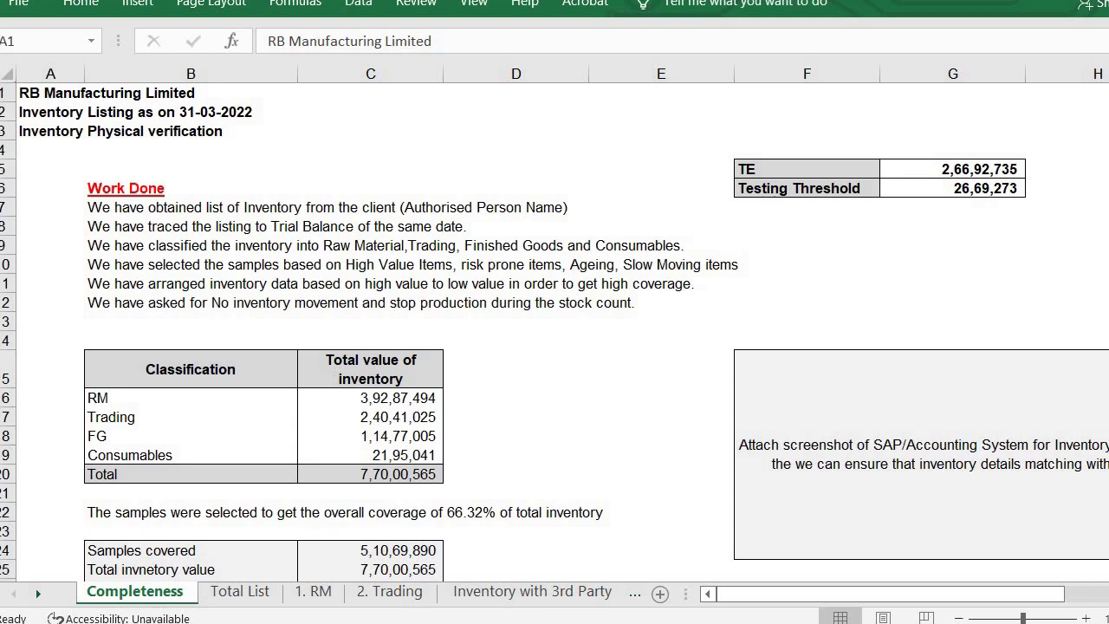
Examine the Work Done notes on the Completeness sheet for how the inventory list was obtained and traced.
key(Down)
key(Down)
key(Down)
key(Down)
key(Down)
key(Down)
key(Down)
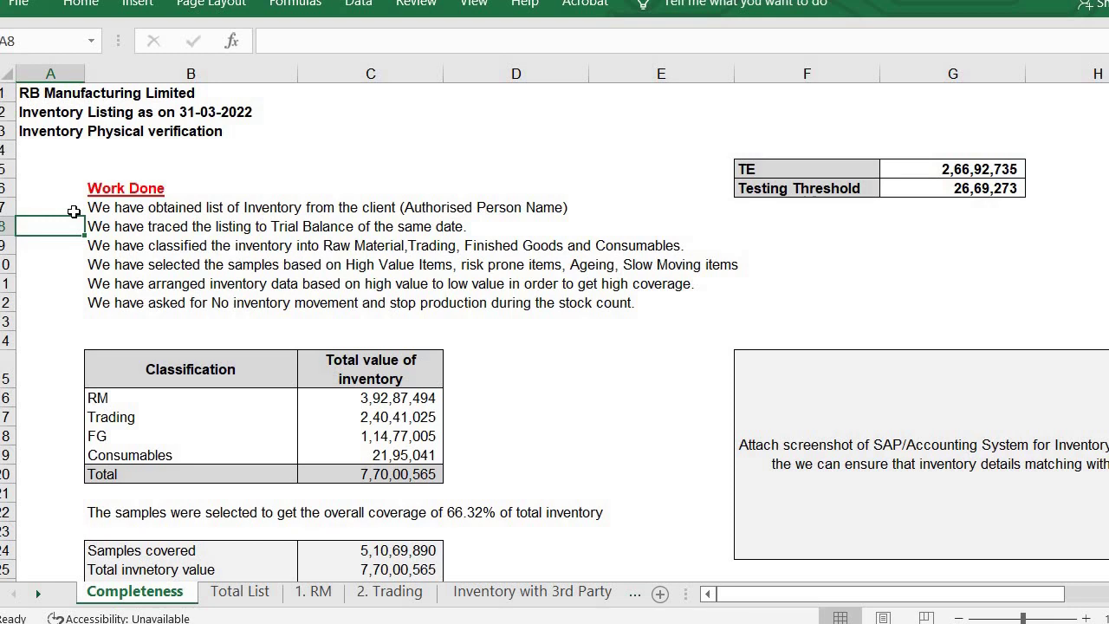
Examine the inventory classification table and the sample coverage figures on the Completeness sheet.
click(59, 407)
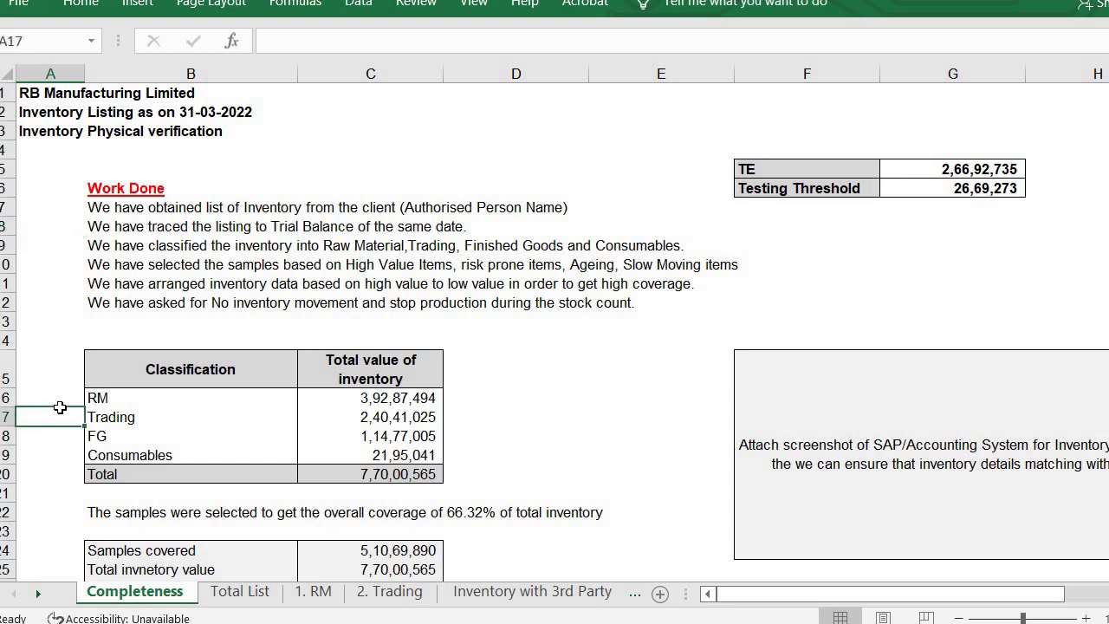
key(Down)
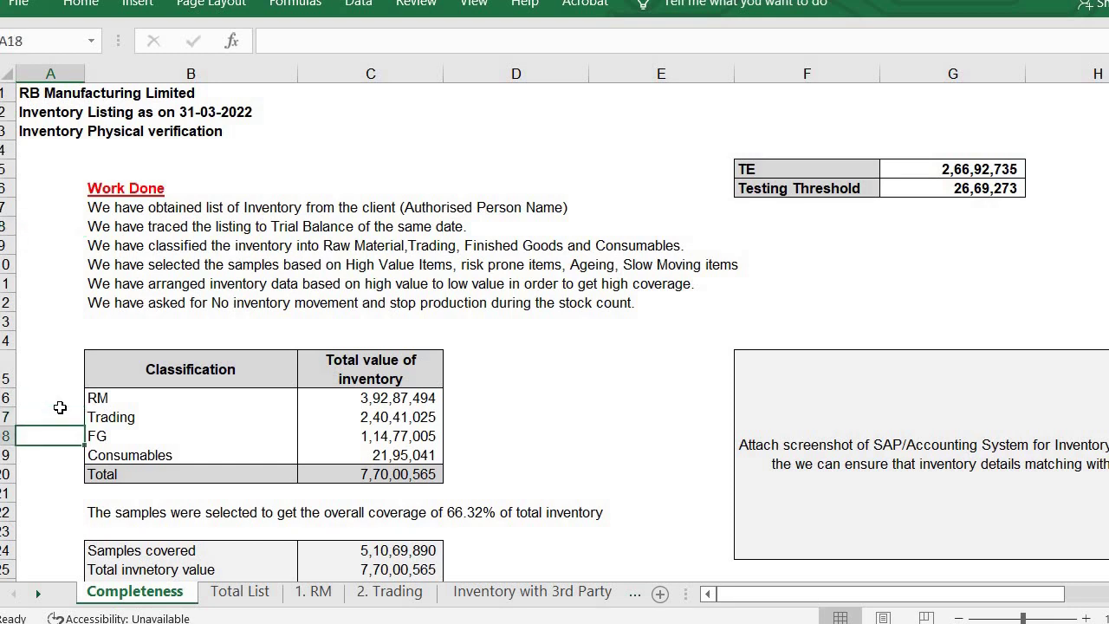
key(Down)
key(Down)
key(Down)
key(Down)
key(Down)
key(Down)
key(Down)
key(Down)
key(Down)
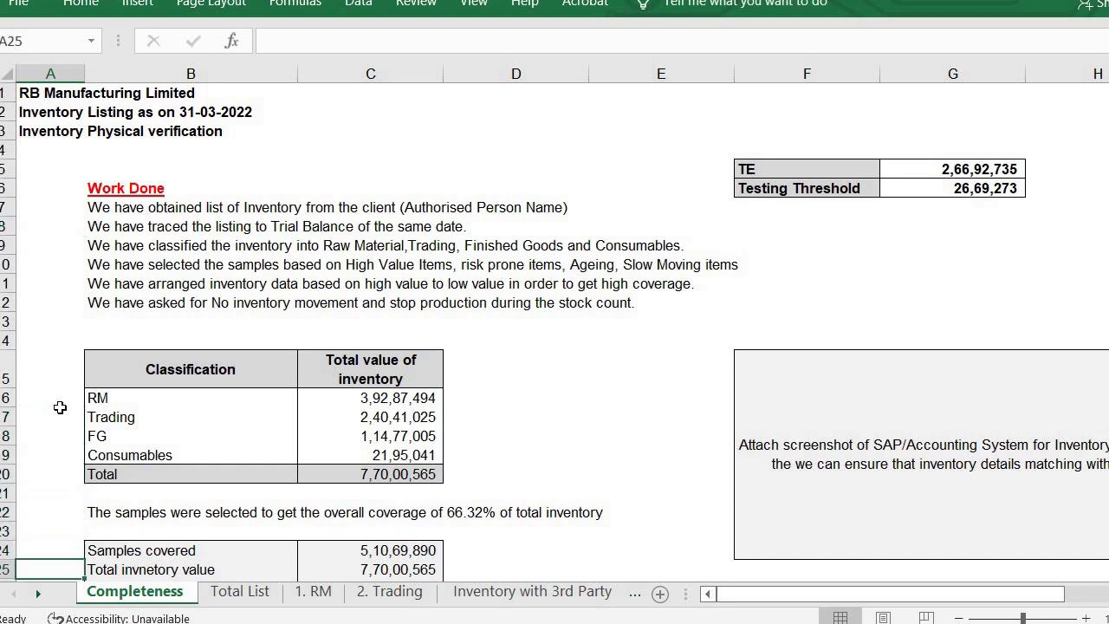
key(Down)
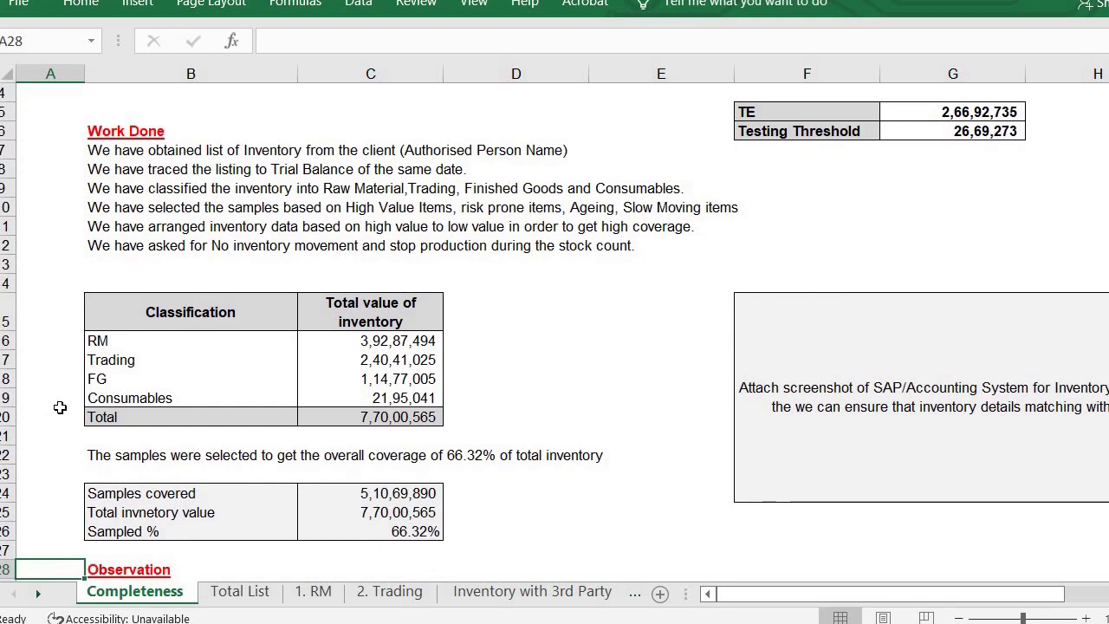
Enter "No material deviation observed" under the Observation heading on the Completeness sheet.
key(Down)
key(Right)
text(No material deviation observed)
key(Return)
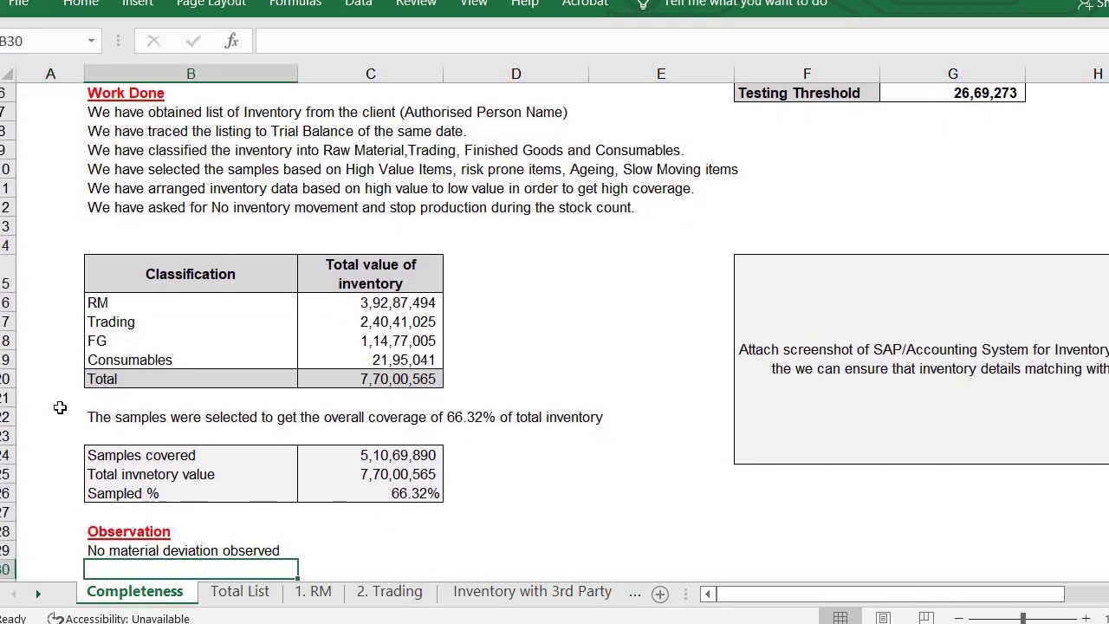
Examine the placeholder box for the SAP/accounting system screenshot of the inventory GLs.
key(Right)
key(Right)
key(Right)
key(Right)
key(Right)
key(Right)
key(Up)
key(Up)
key(Up)
key(Up)
key(Up)
key(Up)
key(Up)
key(Up)
key(Up)
key(Up)
key(Up)
key(Up)
key(Up)
key(Up)
key(Up)
key(Up)
key(Left)
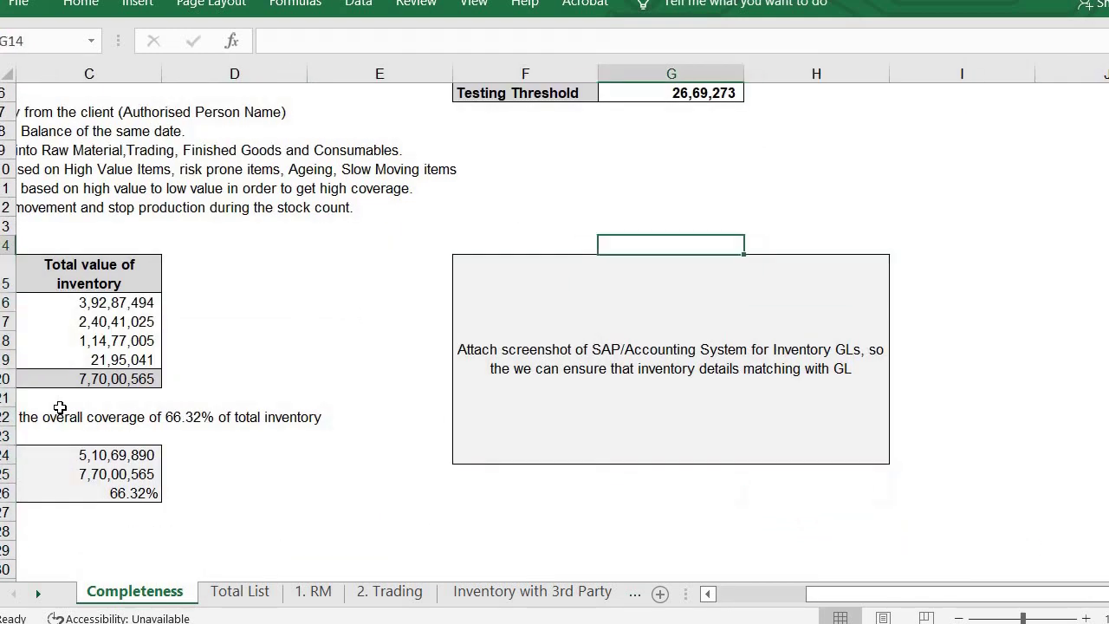
key(Down)
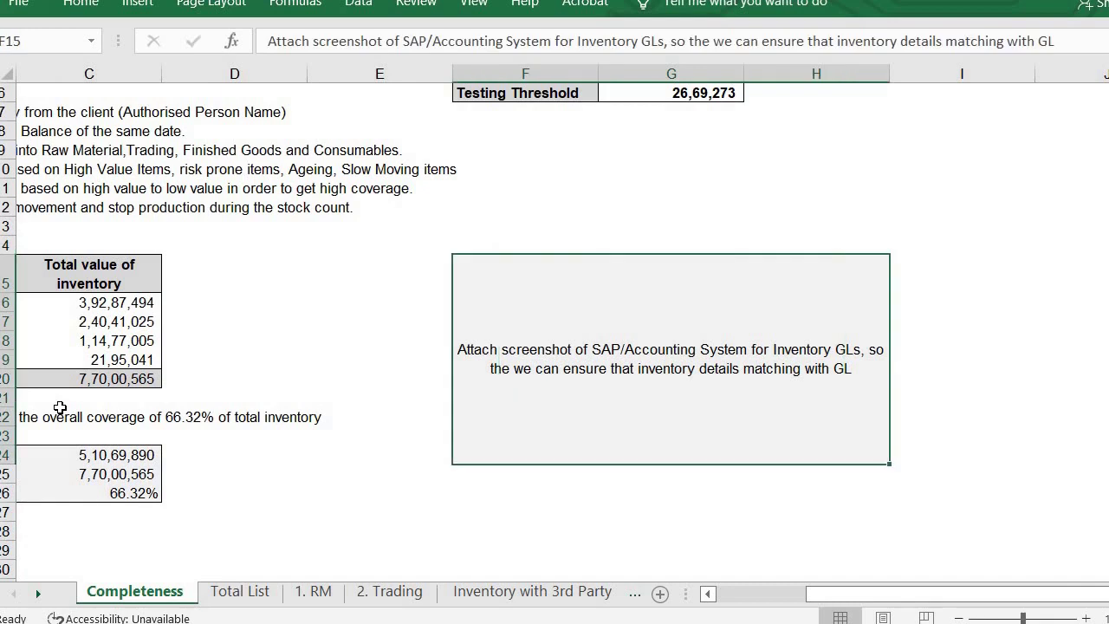
Check the total inventory value in the classification table and the formula behind it.
key(Left)
key(Left)
key(Left)
key(Left)
key(Left)
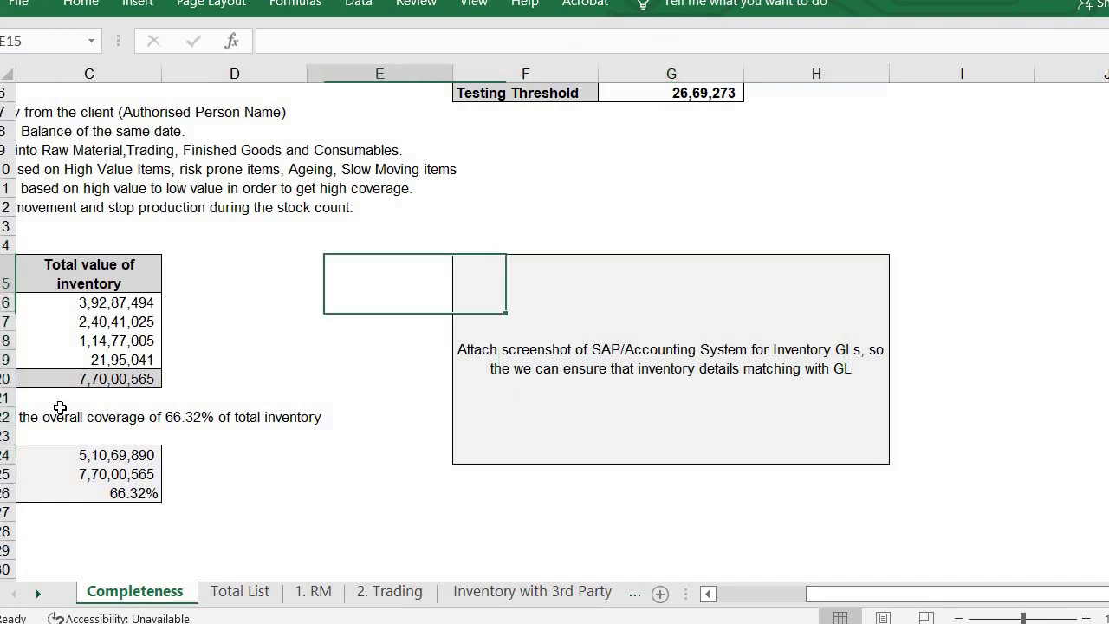
key(Down)
key(Down)
key(Down)
key(Down)
key(Down)
key(Right)
key(Right)
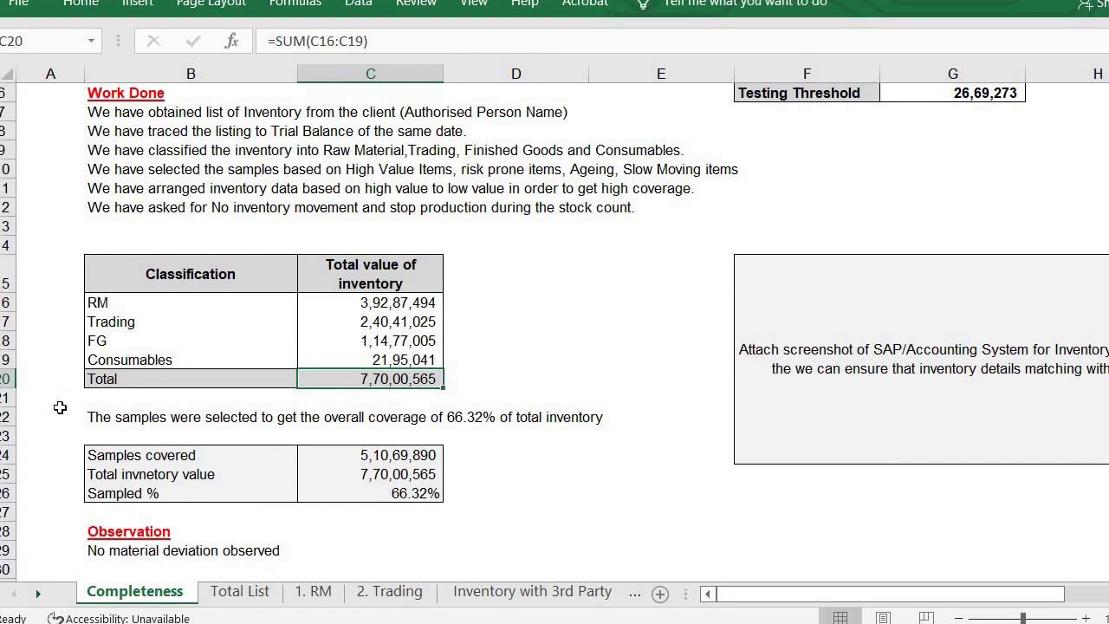
Review the rest of the Completeness sheet, including the conclusion and the attached count sheet PDF, and return to its first row.
key(Down)
key(Down)
key(Down)
key(Down)
key(Down)
key(Down)
key(Down)
key(Down)
key(Down)
key(Down)
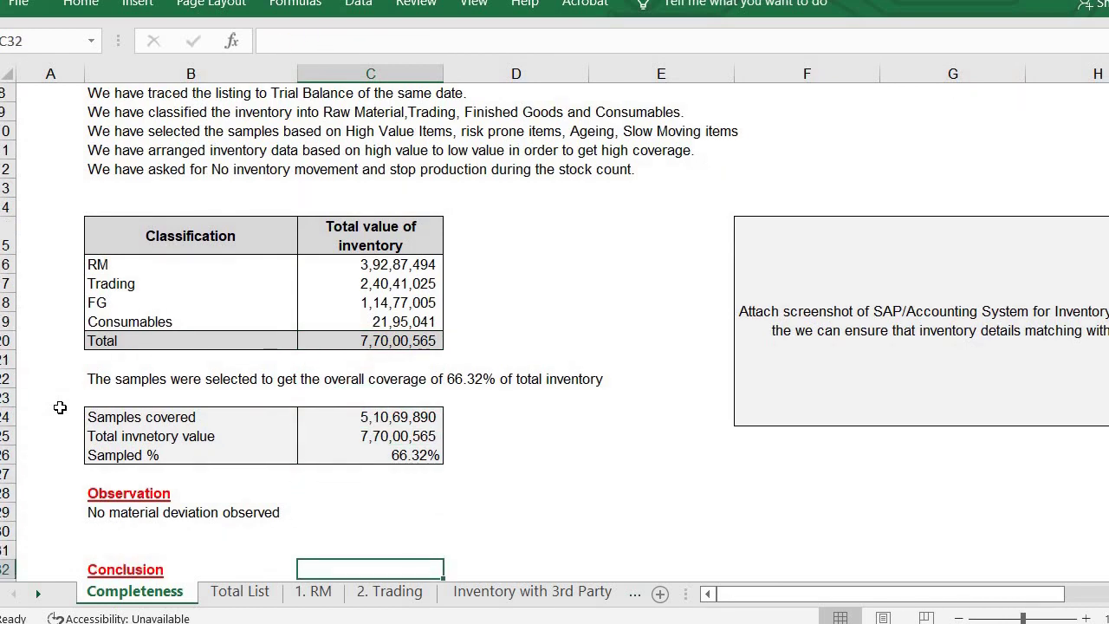
key(Down)
key(Down)
key(Down)
key(Down)
key(Down)
key(Down)
key(Down)
key(Down)
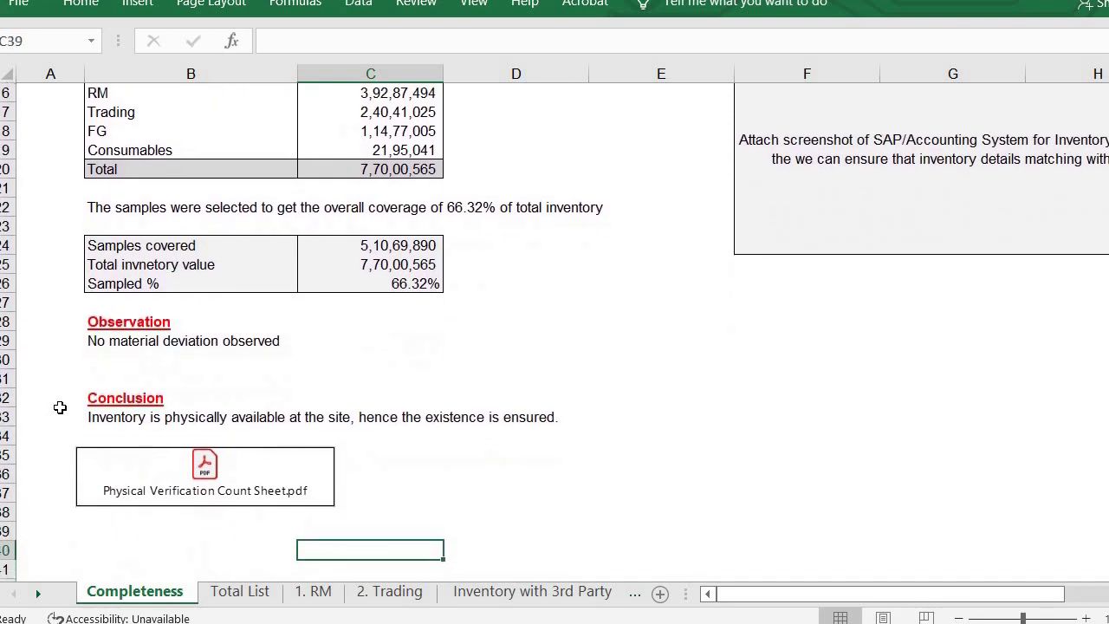
key(Up)
key(Up)
key(Up)
key(Up)
key(Up)
key(Up)
key(Up)
key(Up)
key(Up)
key(Up)
key(Up)
key(Up)
key(Up)
key(Up)
key(Up)
key(Up)
key(Up)
key(Up)
key(Up)
key(Up)
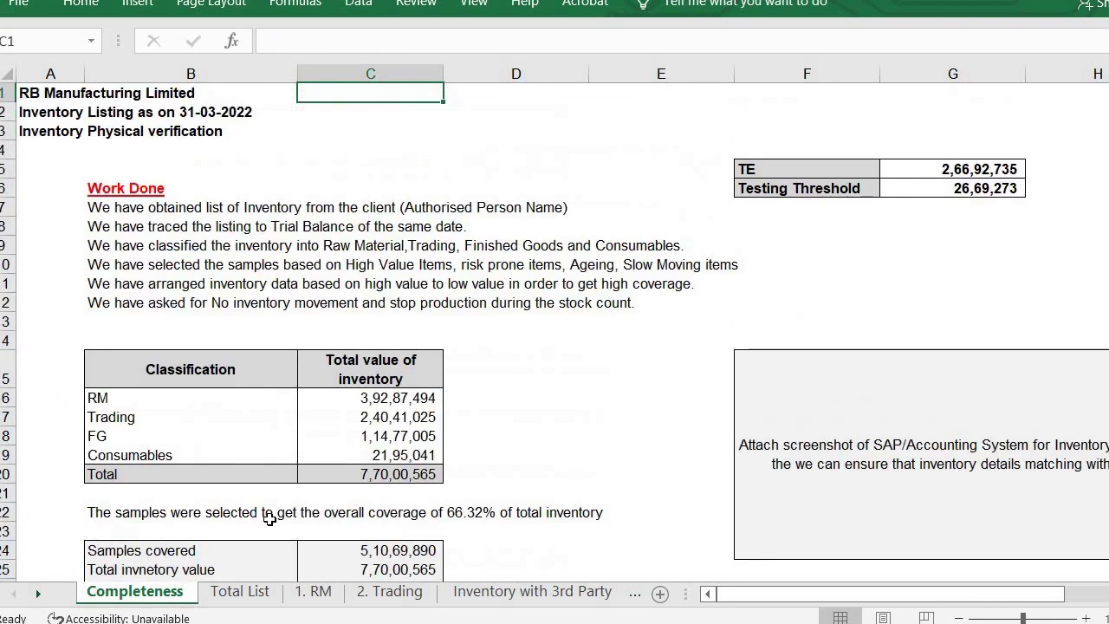
Rename the yellow column header beside Item Number on the Total List sheet as "Sapmples".
click(240, 591)
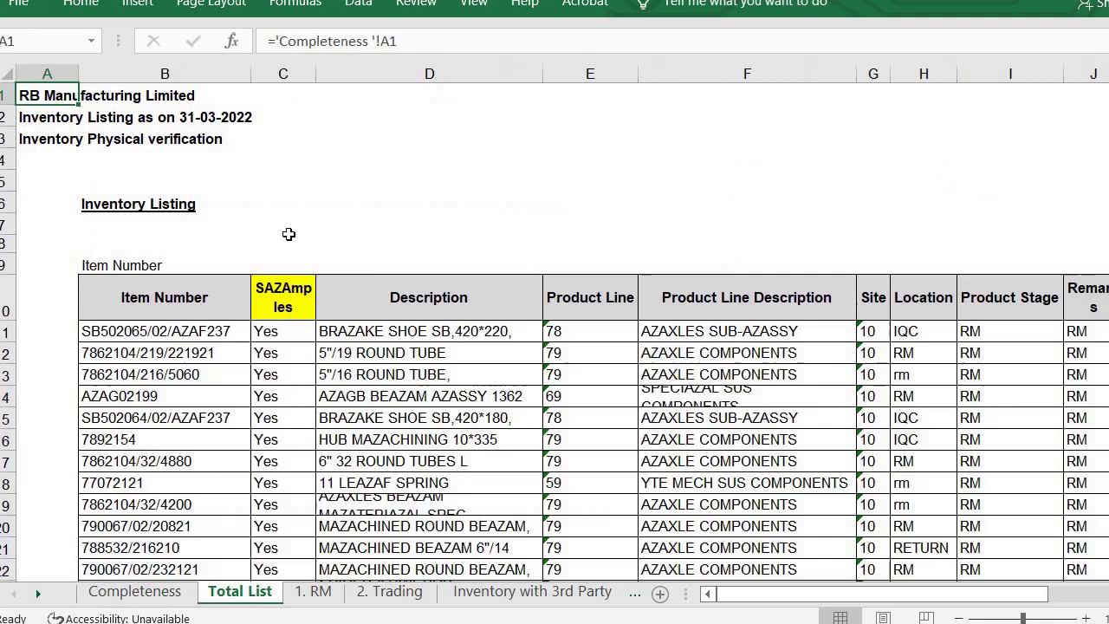
click(179, 270)
key(Down)
key(Right)
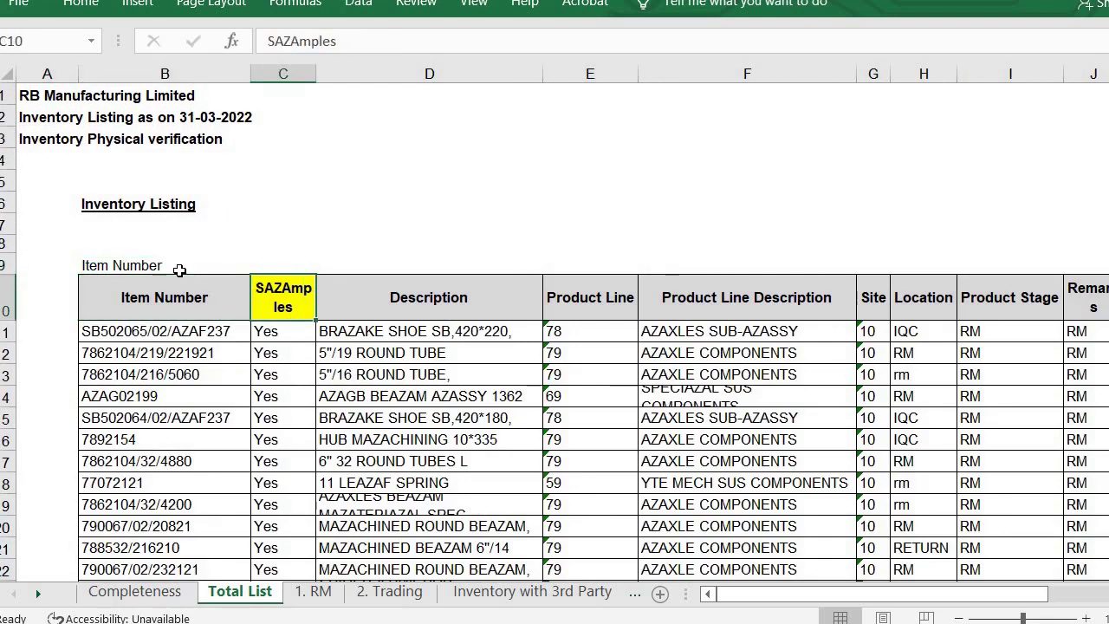
text(Sa)
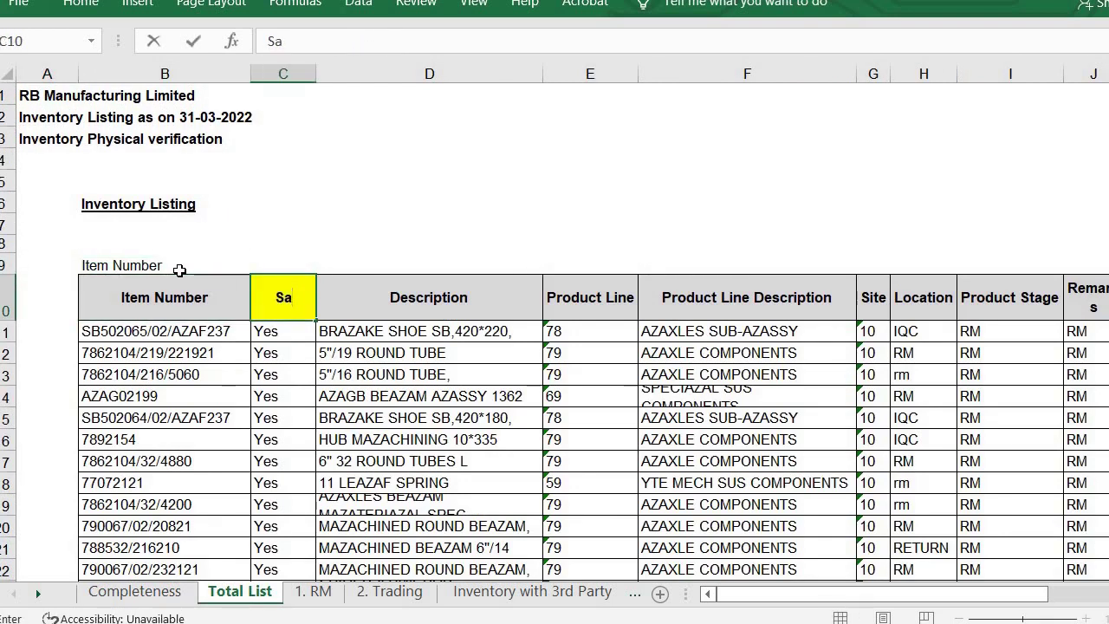
text(pmples)
key(Return)
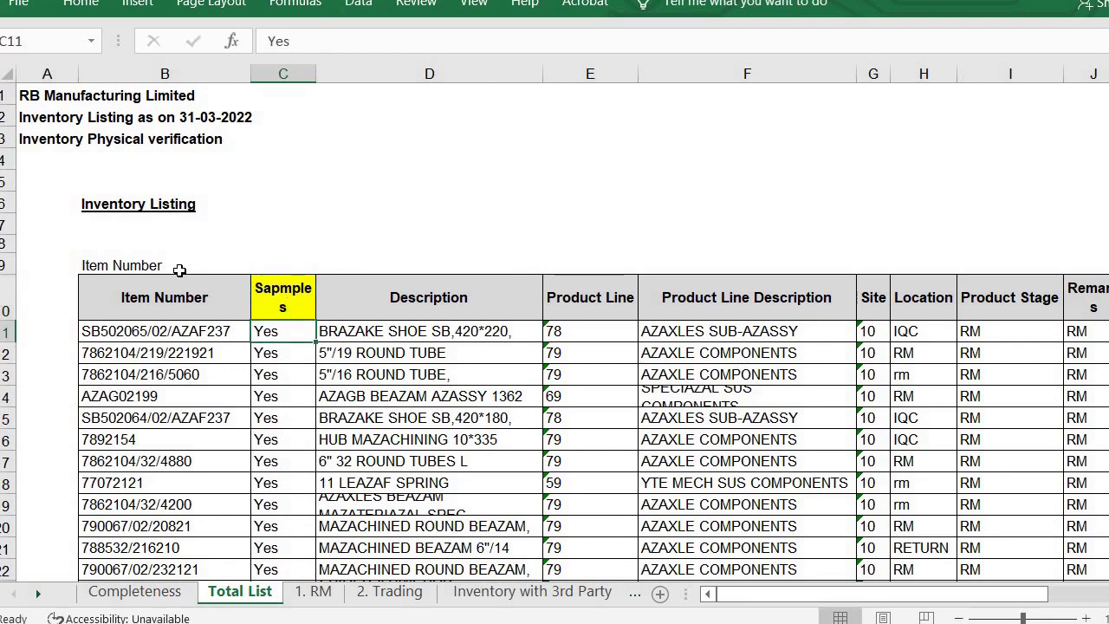
Check the Yes/no sample selection column of the inventory listing through to its last row.
key(Right)
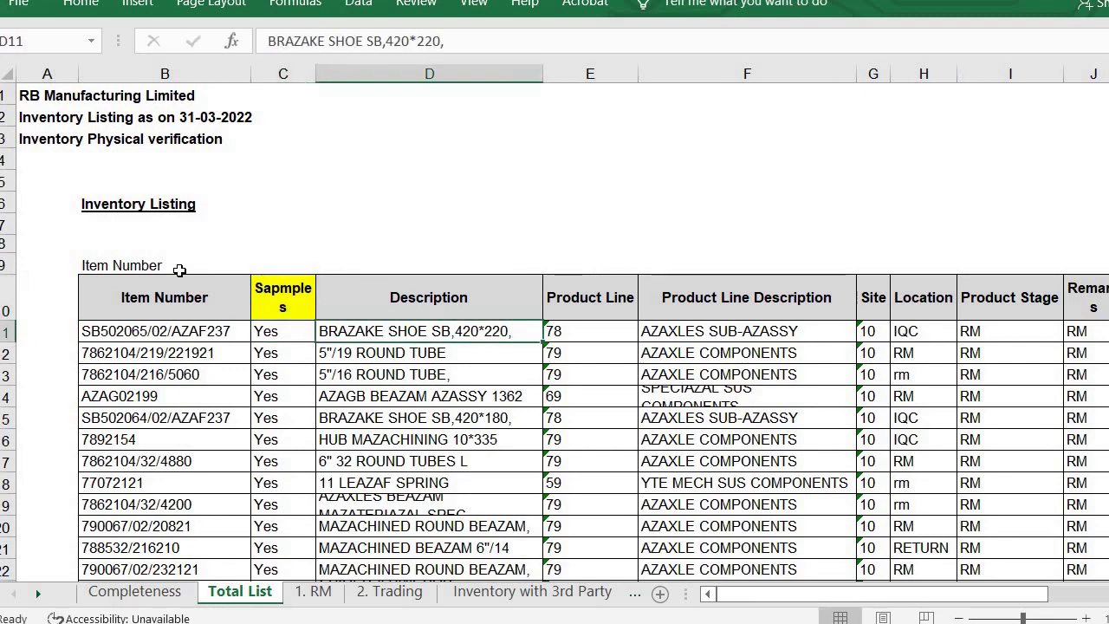
key(Left)
key(Down)
key(Down)
key(ctrl+Down)
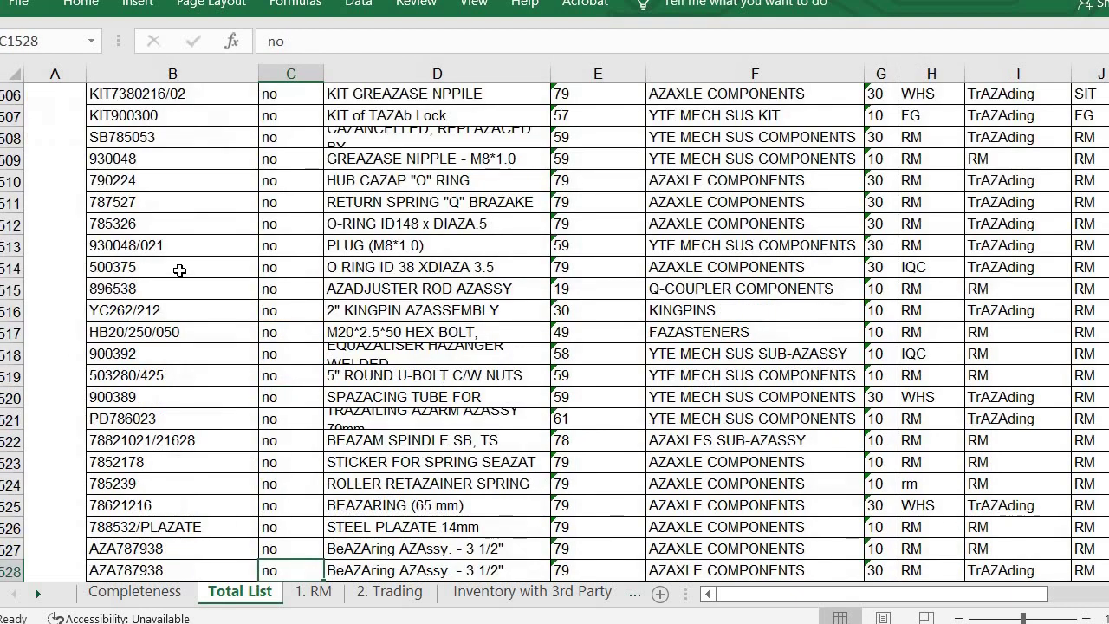
key(ctrl+Up)
Review the remaining inventory listing columns from Description to Cost, ending at the first cost entry.
key(Right)
key(Right)
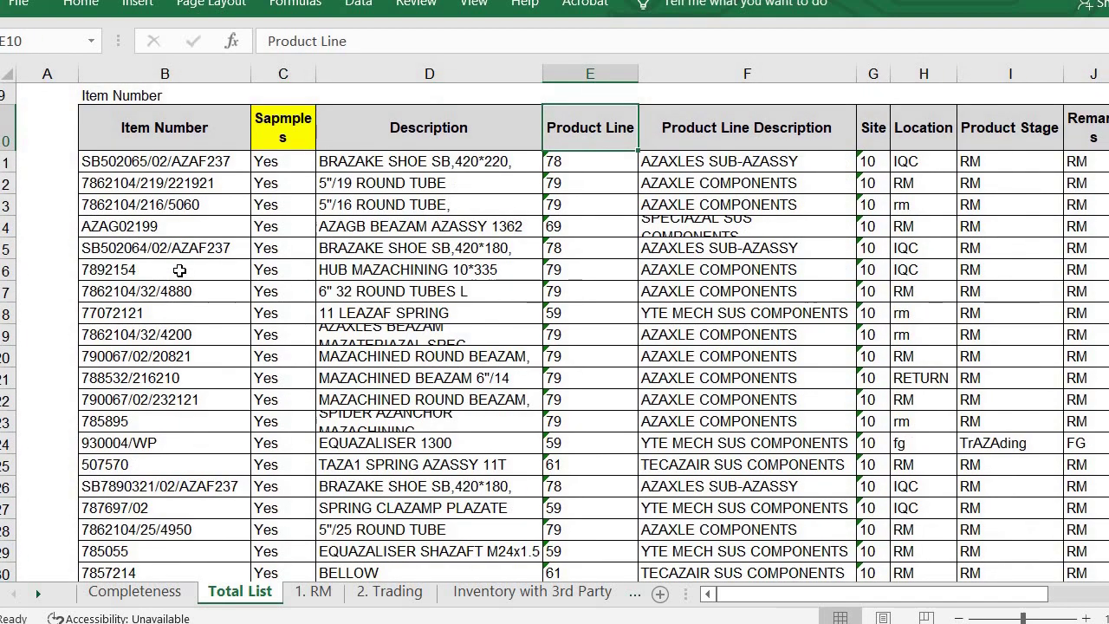
key(Right)
key(Right)
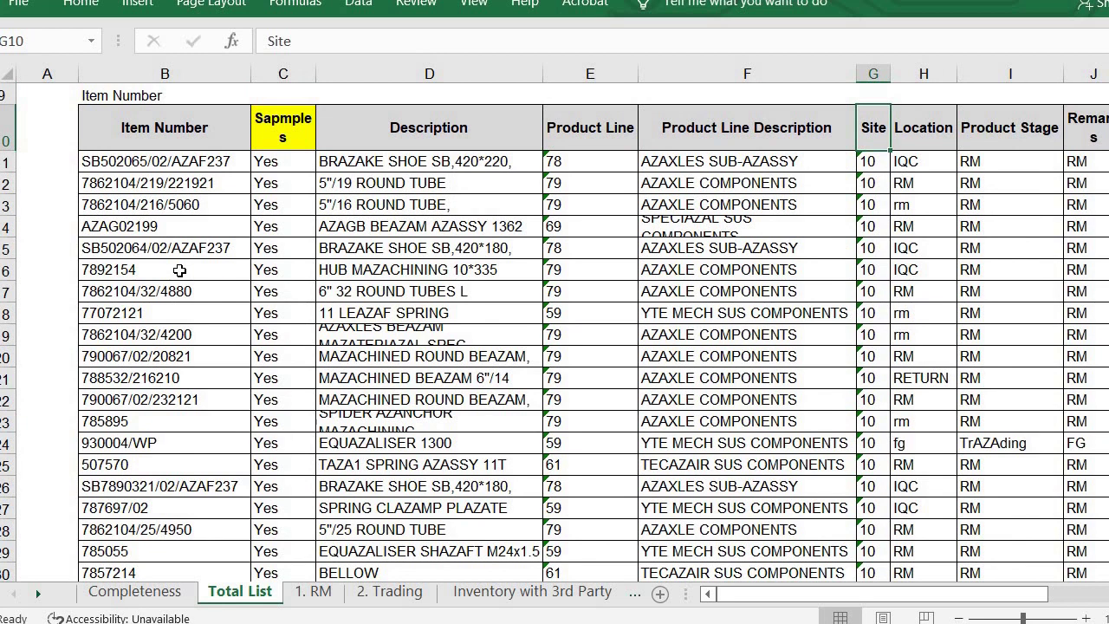
key(Right)
key(Right)
key(Right)
key(Right)
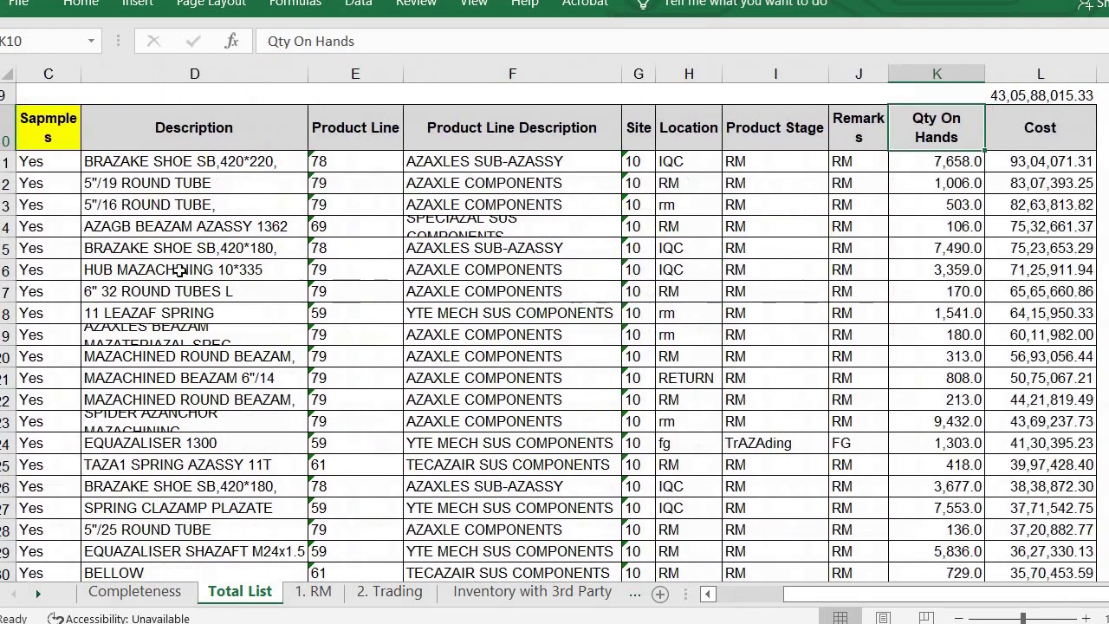
key(Right)
key(Right)
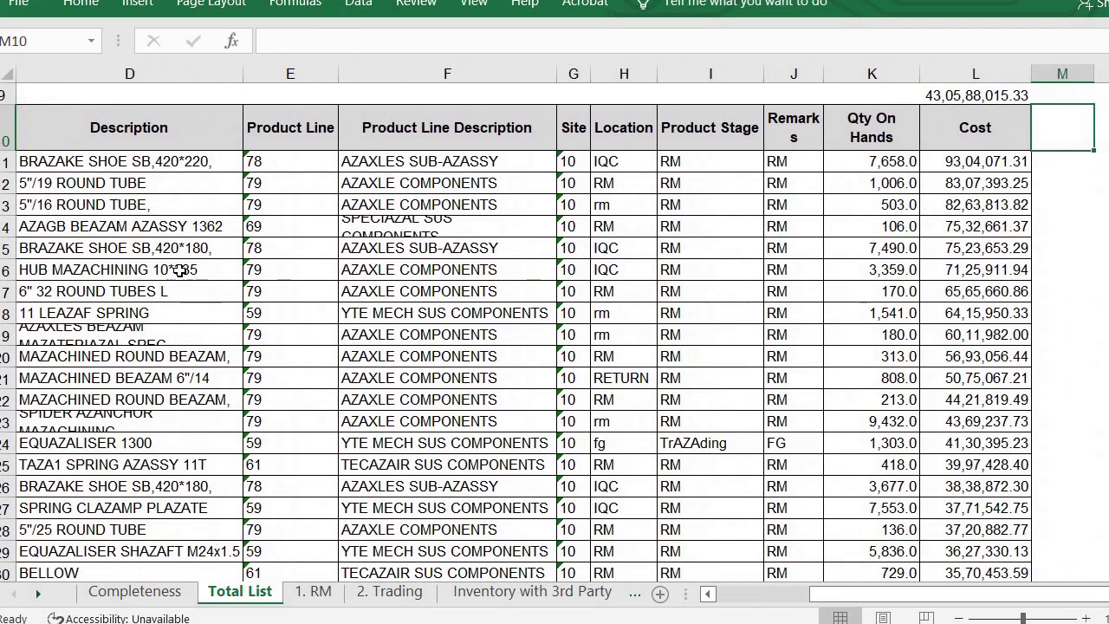
key(Right)
key(Left)
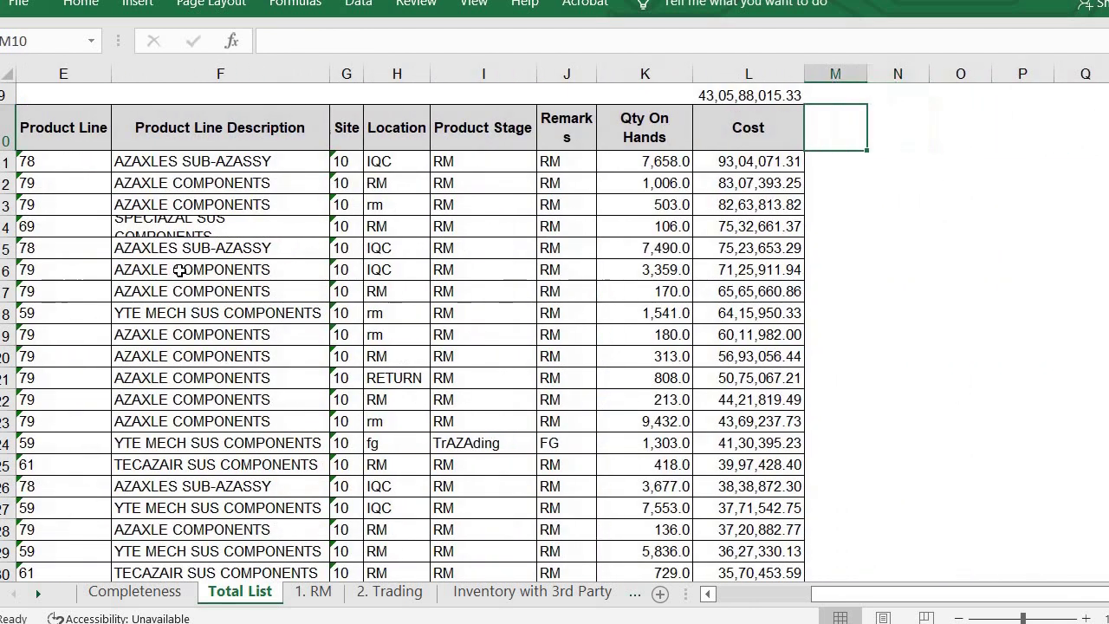
key(Left)
key(Down)
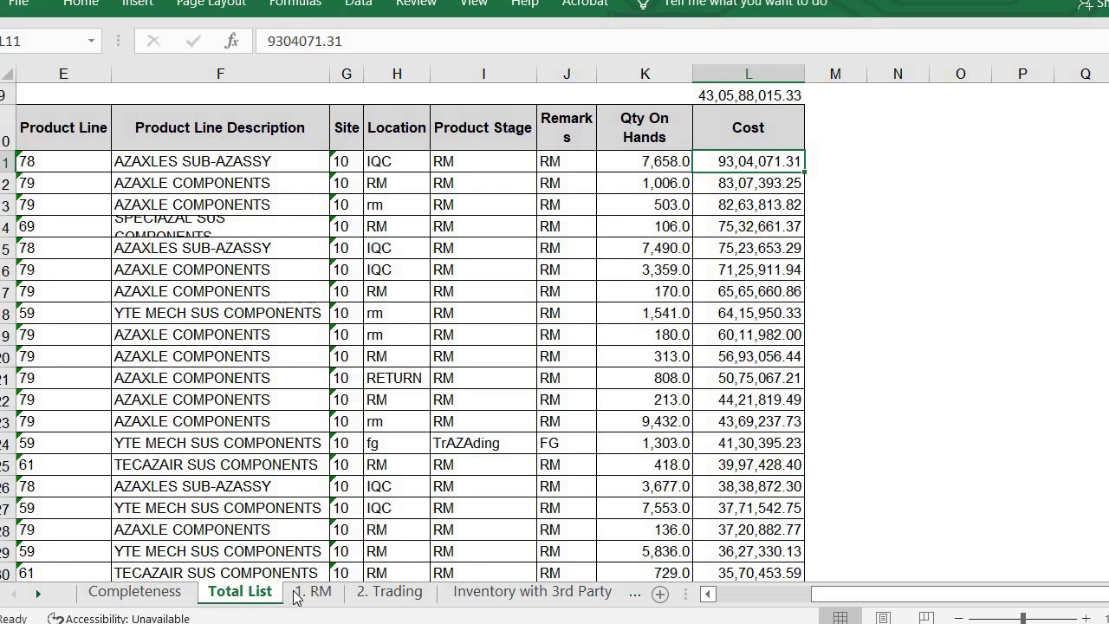
Look over the RM and Trading sheets and review the Inventory with 3rd Party sheet down to its conclusion.
click(320, 596)
click(409, 598)
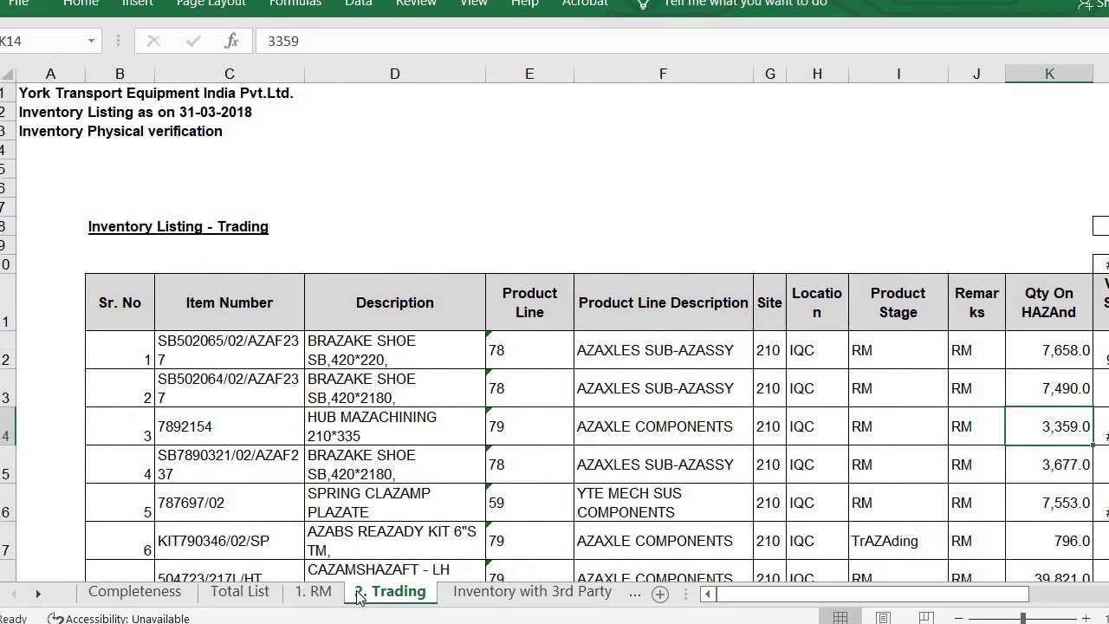
click(520, 596)
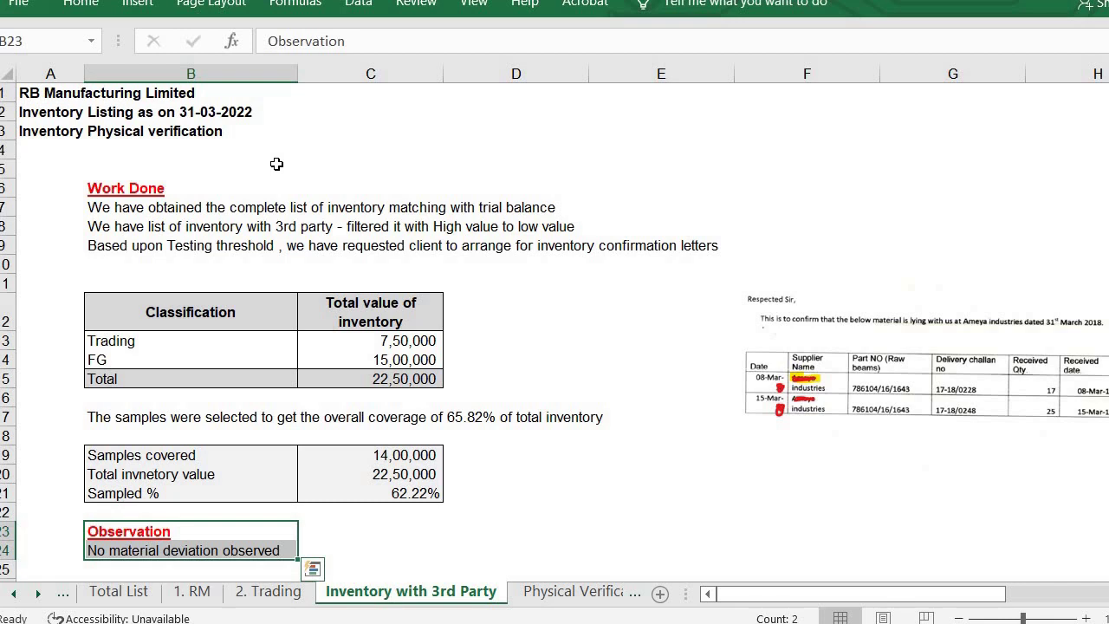
key(Down)
key(Down)
key(Down)
key(Down)
key(Down)
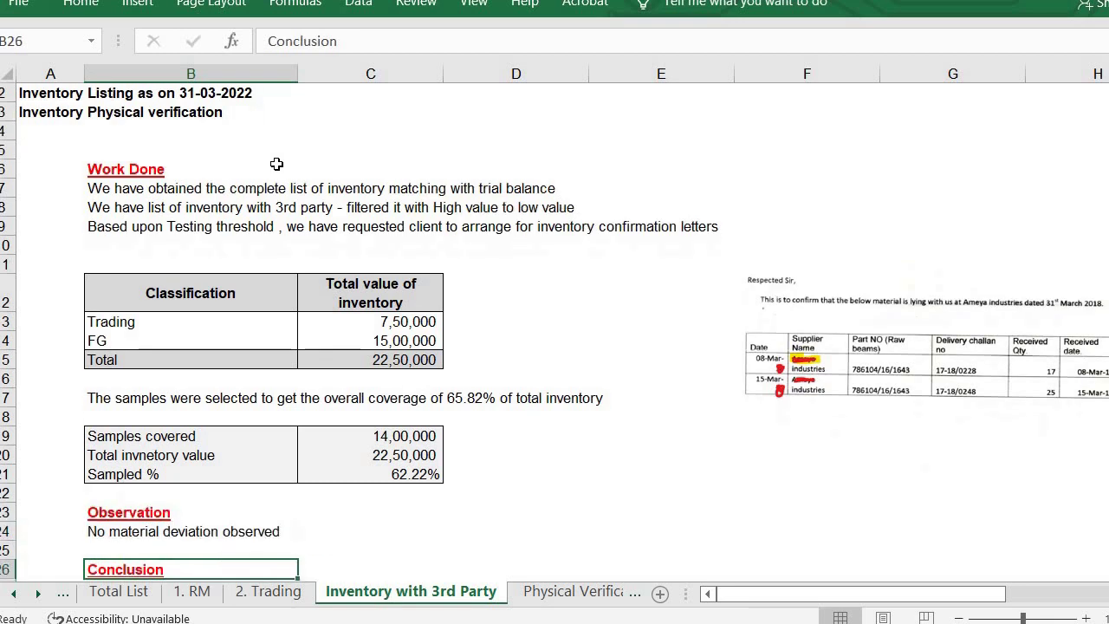
Examine the third-party inventory confirmation letter, including its received and pending quantities.
click(710, 306)
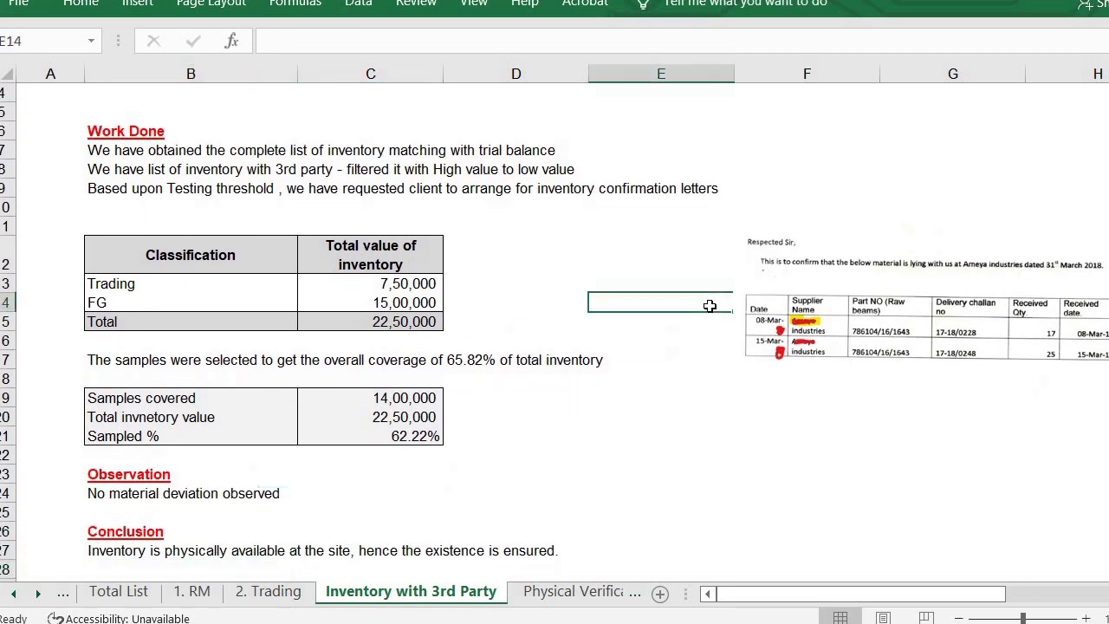
scroll(710, 305, right, 2)
key(Left)
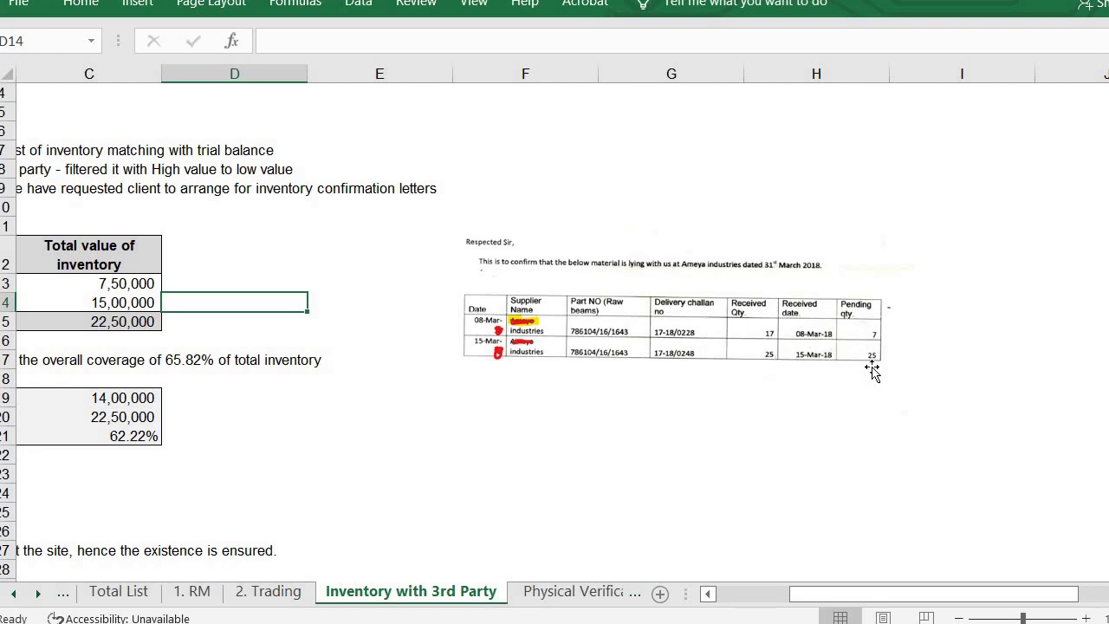
Examine the blank third-party confirmation table below the conclusion, from Sr. No to Pending Quantities.
click(177, 449)
key(Left)
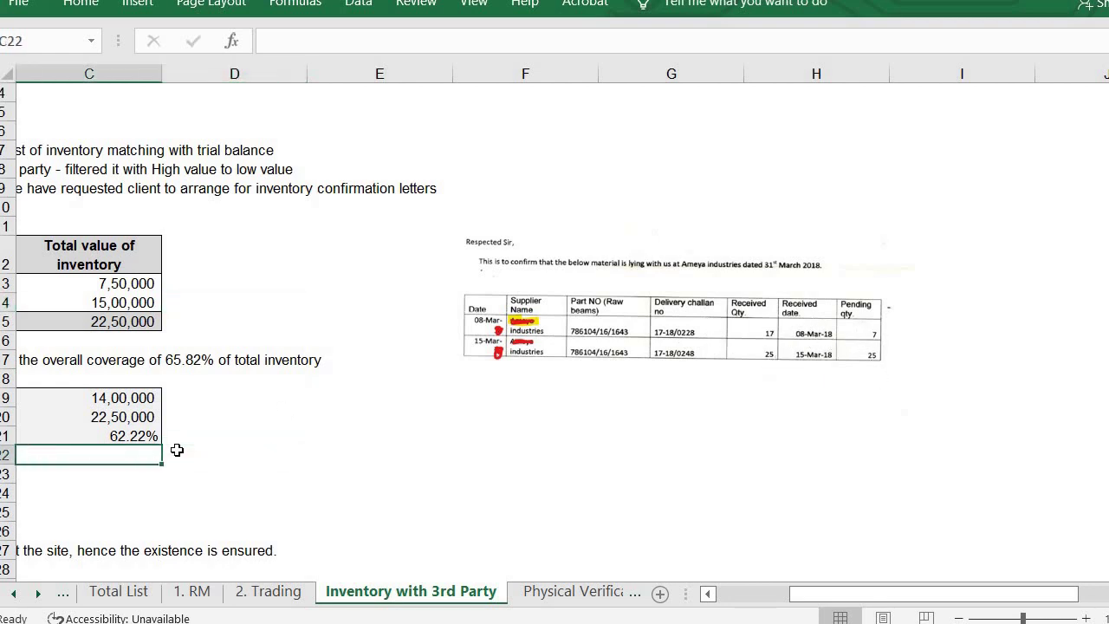
key(Left)
key(Left)
key(Down)
key(Down)
key(Down)
key(Down)
key(Down)
key(Down)
key(Down)
key(Down)
key(Down)
key(Down)
key(Down)
key(Down)
key(Down)
key(Down)
key(Down)
key(Down)
key(Down)
key(Down)
key(Down)
key(Down)
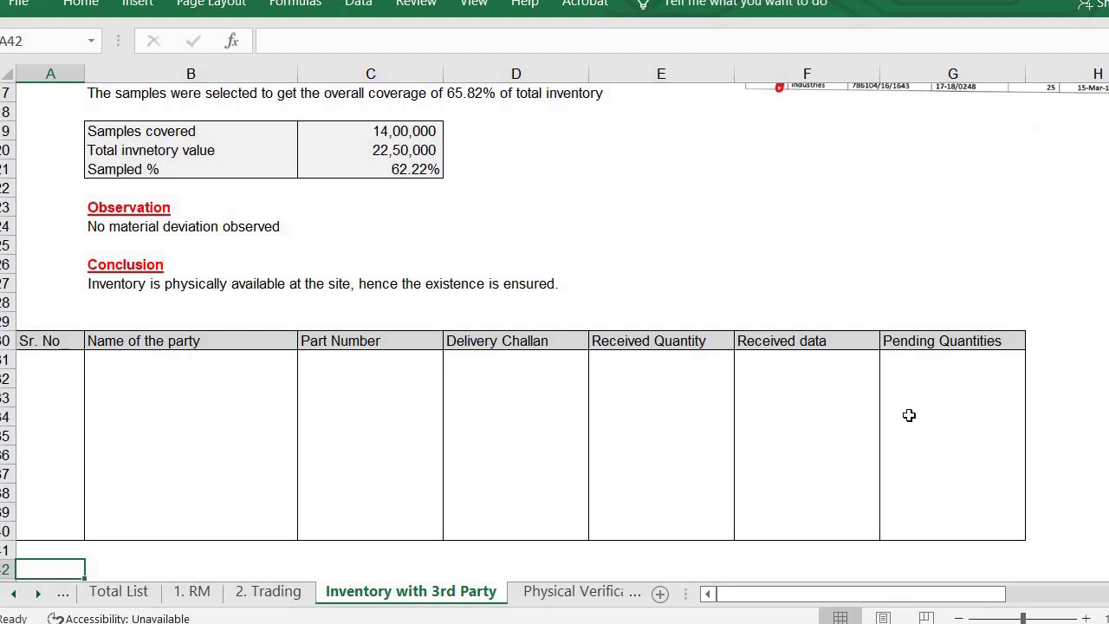
click(993, 346)
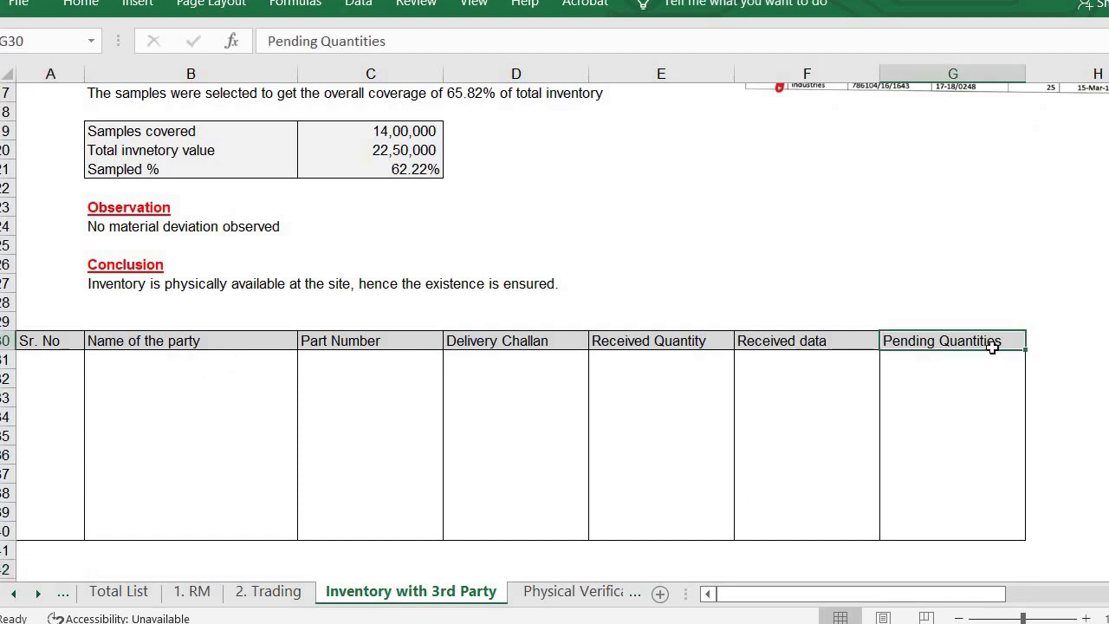
Add an Amount column to the third-party confirmation table, directly after Pending Quantities and with the same formatting.
key(ctrl+c)
key(Right)
key(ctrl+v)
text(Amount)
key(Return)
key(Right)
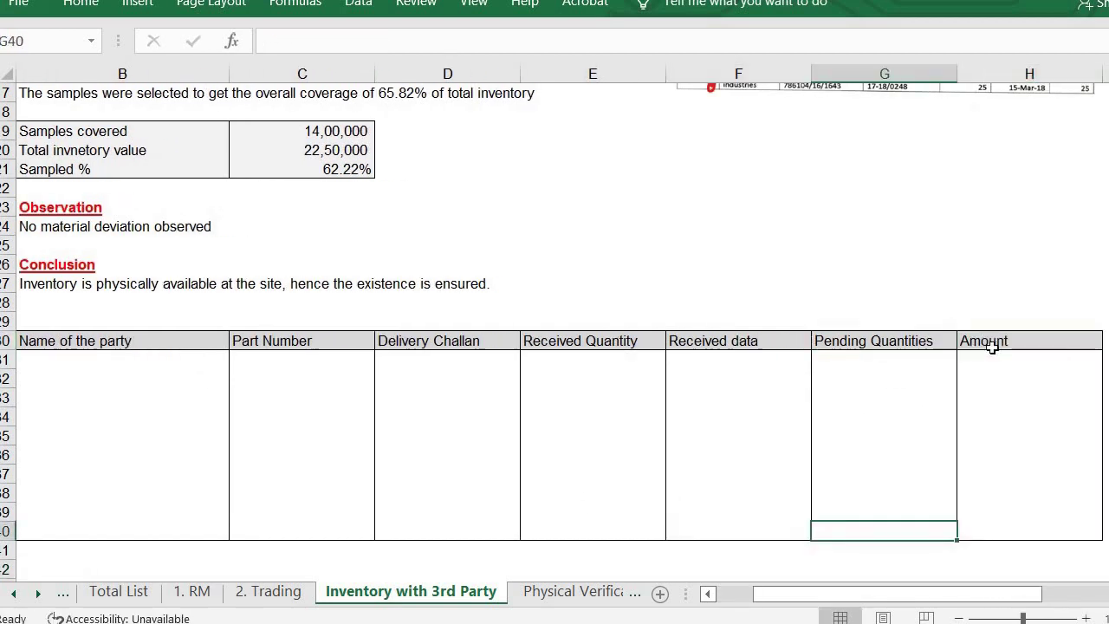
Review the Inventory with 3rd Party sheet from the confirmation table back up to its title and Work Done notes.
key(Left)
key(Left)
key(Left)
key(Left)
key(Left)
key(Left)
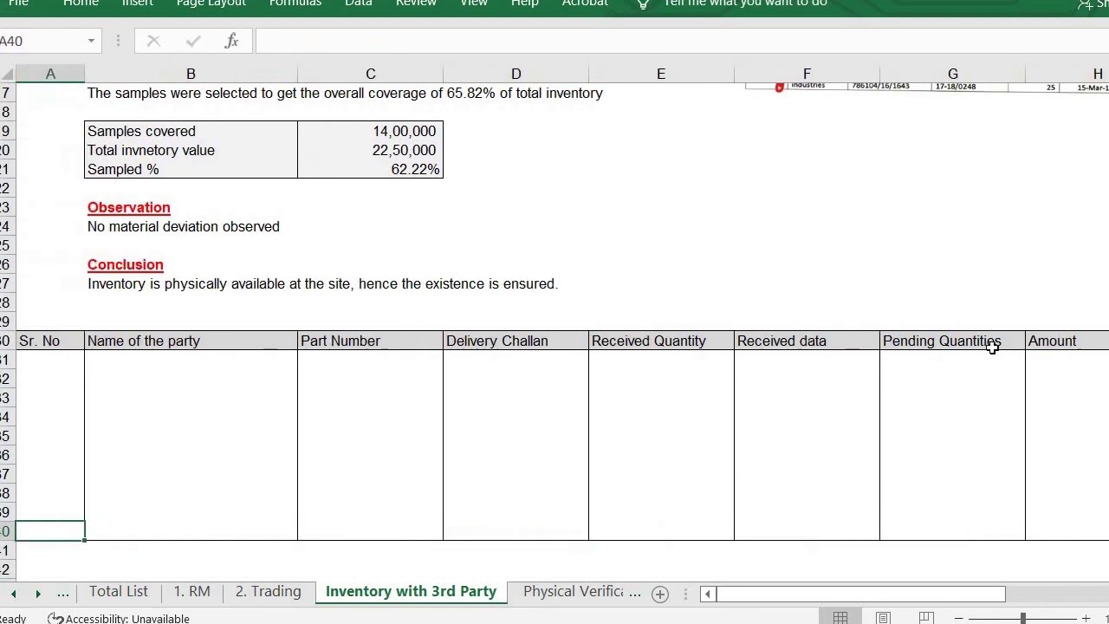
key(Up)
key(Up)
key(Up)
key(Up)
key(Up)
key(Up)
key(Up)
key(Up)
key(Up)
key(Up)
key(Up)
key(Up)
key(Up)
key(Up)
key(Up)
key(Up)
key(Up)
key(Up)
key(Up)
key(Up)
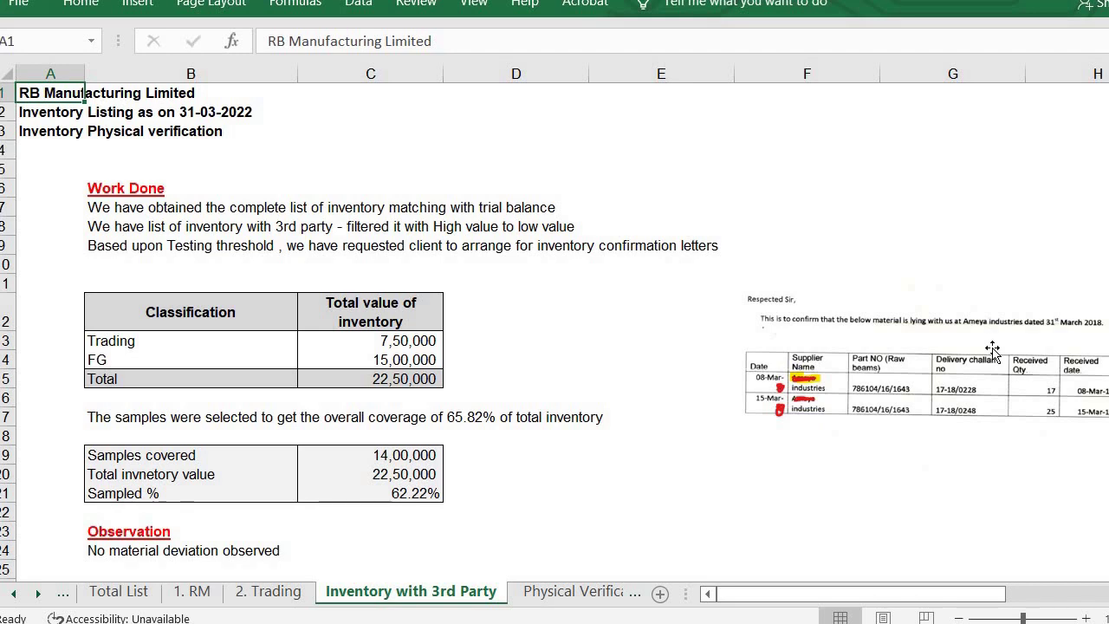
Review the Physical Verification not Atten sheet from its title down to the heading for sales prior to the count date.
key(ctrl+Page_Down)
key(ctrl+Home)
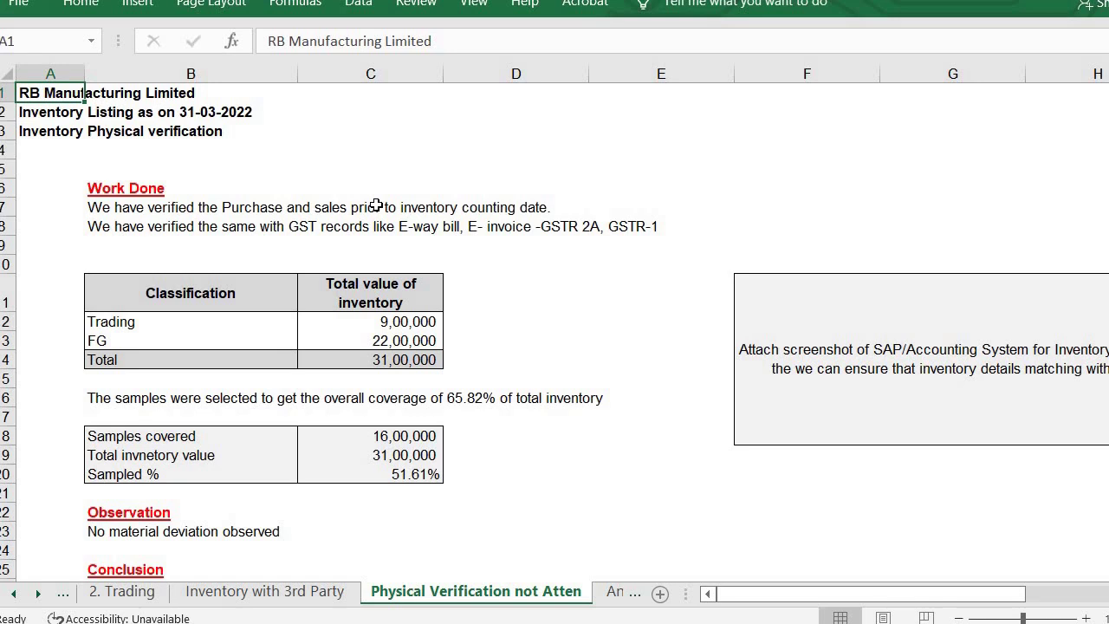
key(Down)
key(Down)
key(Down)
key(Down)
key(Down)
key(Down)
key(Down)
key(Down)
key(Down)
key(Down)
key(Down)
key(Down)
key(Down)
key(Down)
key(Down)
key(Down)
key(Down)
key(Down)
key(Down)
key(Down)
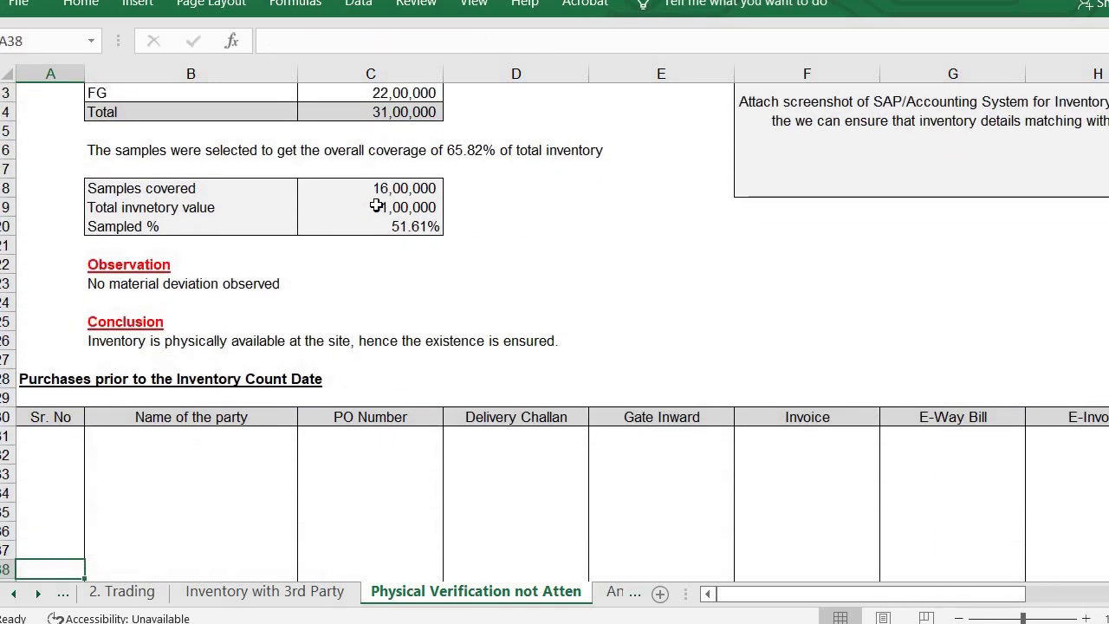
key(Down)
key(Down)
key(Down)
key(Down)
key(Down)
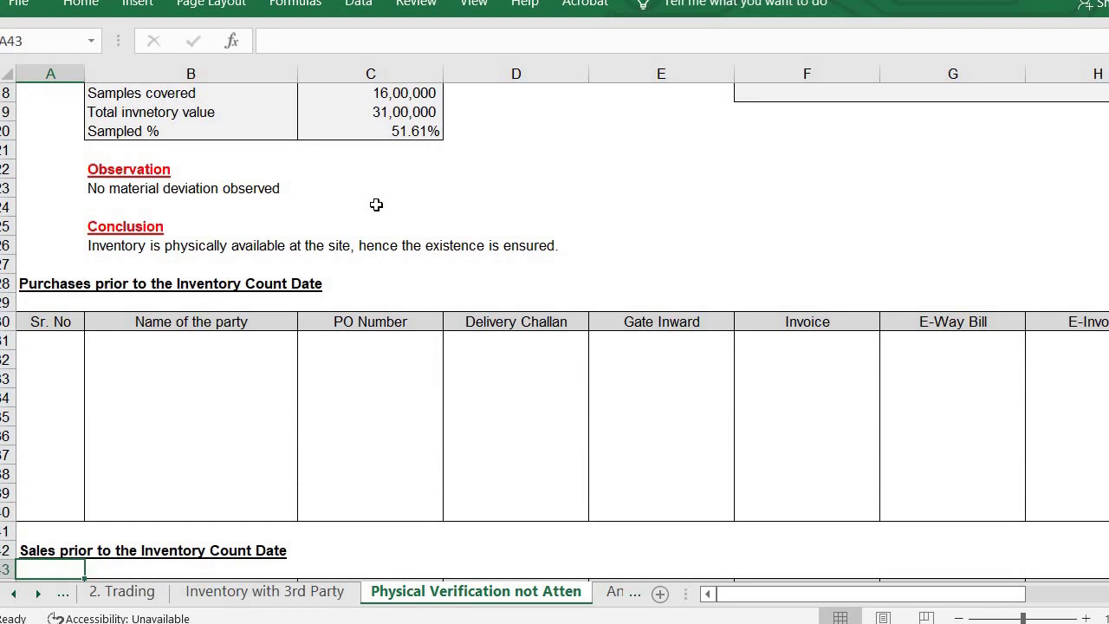
Examine the columns of the table of purchases prior to the inventory count date, from Sr. No to E-Invoice.
key(Up)
key(Up)
key(Up)
key(Up)
key(Up)
key(Up)
key(Up)
key(Up)
key(Up)
key(Up)
key(Up)
key(Up)
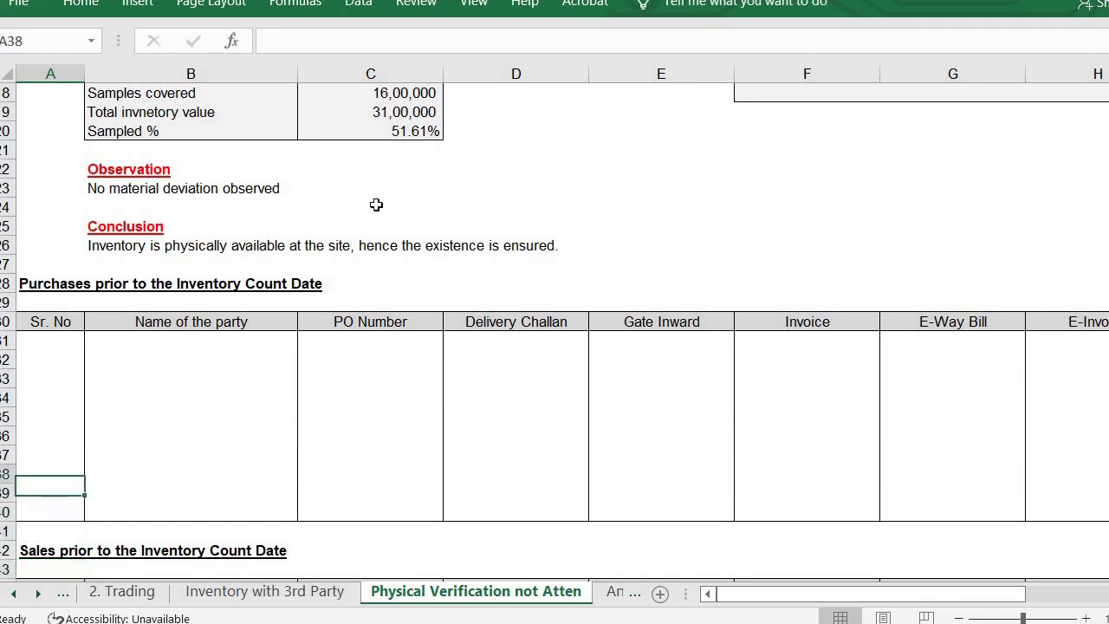
key(Right)
key(Right)
key(Right)
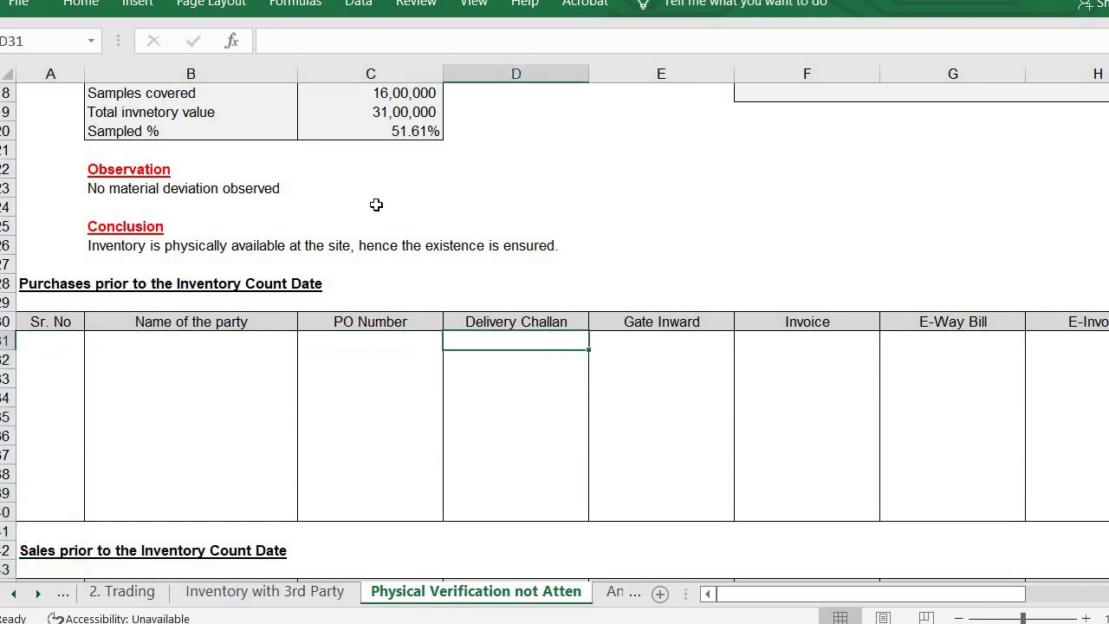
key(Right)
key(Right)
key(Right)
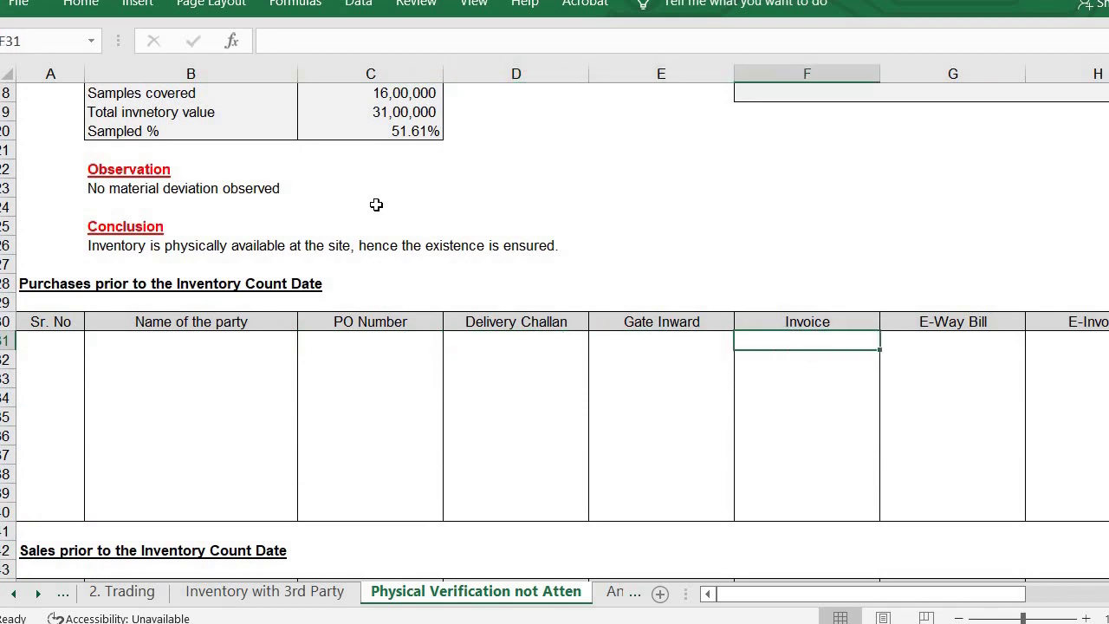
key(Right)
key(Left)
key(Left)
key(Left)
key(Left)
key(Left)
key(Left)
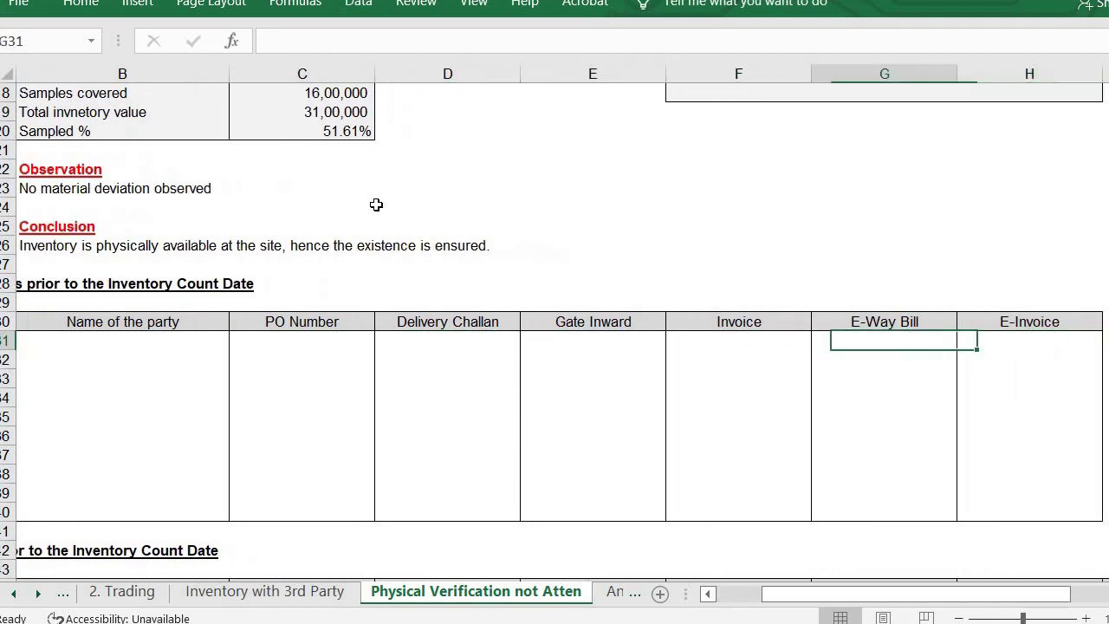
key(Right)
key(Right)
key(Right)
key(Right)
key(Right)
key(Right)
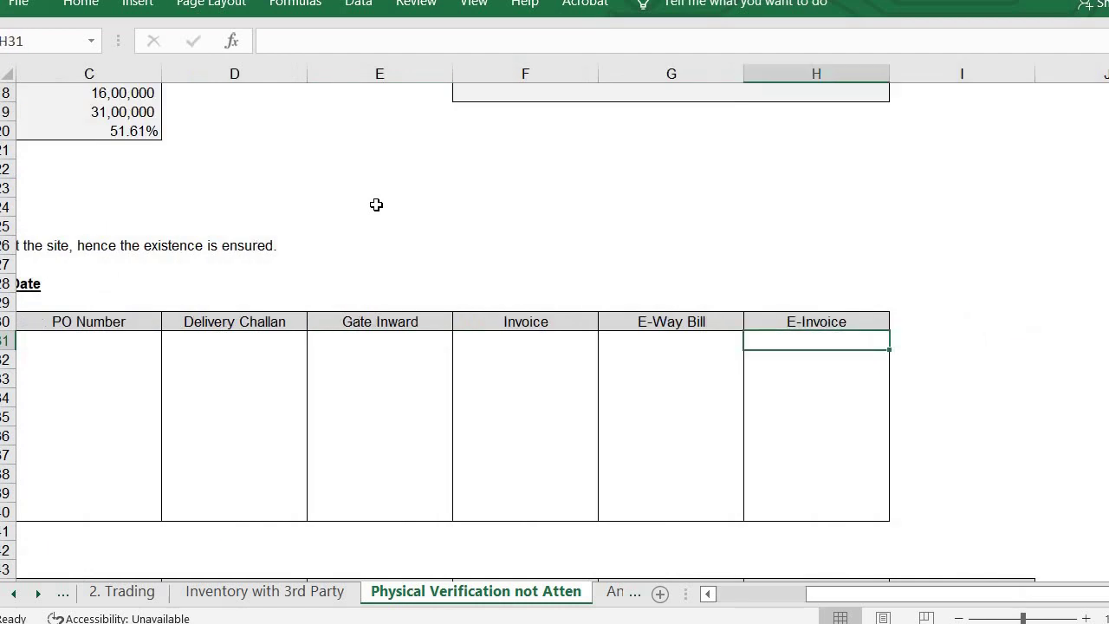
key(Home)
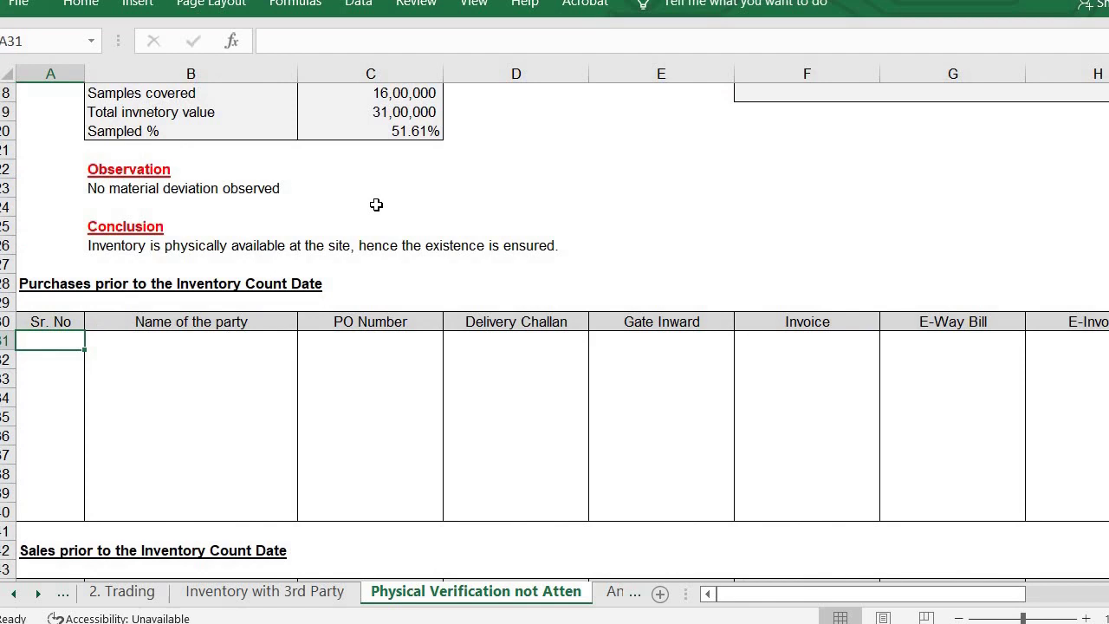
Change the sales table heading in A42 to "Sales After to the Inventory Count Date".
key(Down)
key(Down)
key(Down)
key(Down)
key(Down)
key(Down)
key(Down)
key(Down)
key(Down)
key(Down)
key(Down)
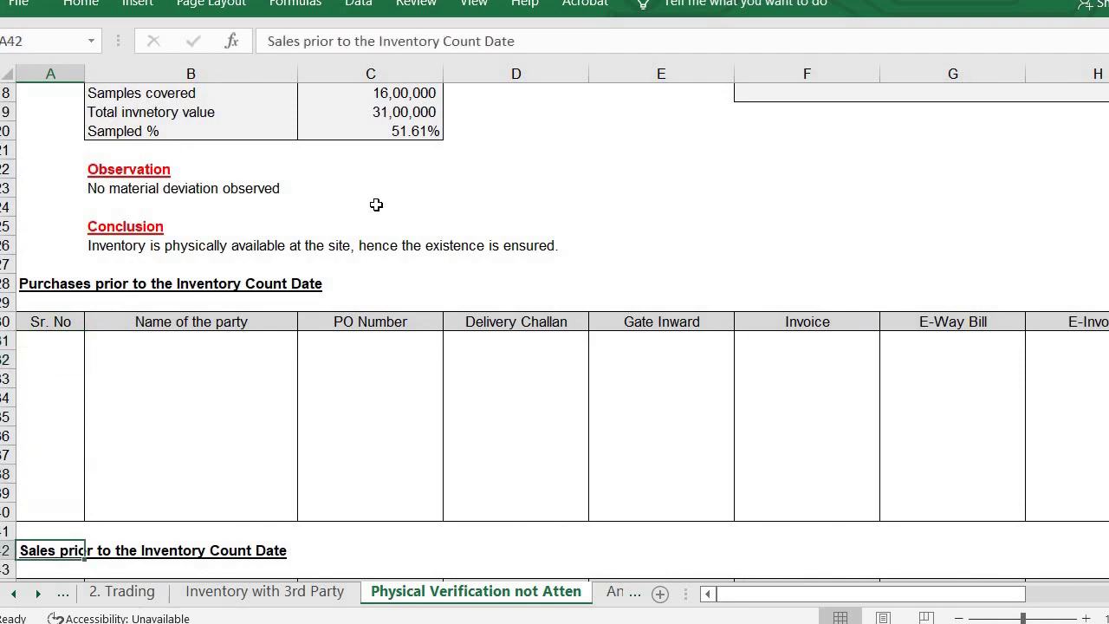
key(F2)
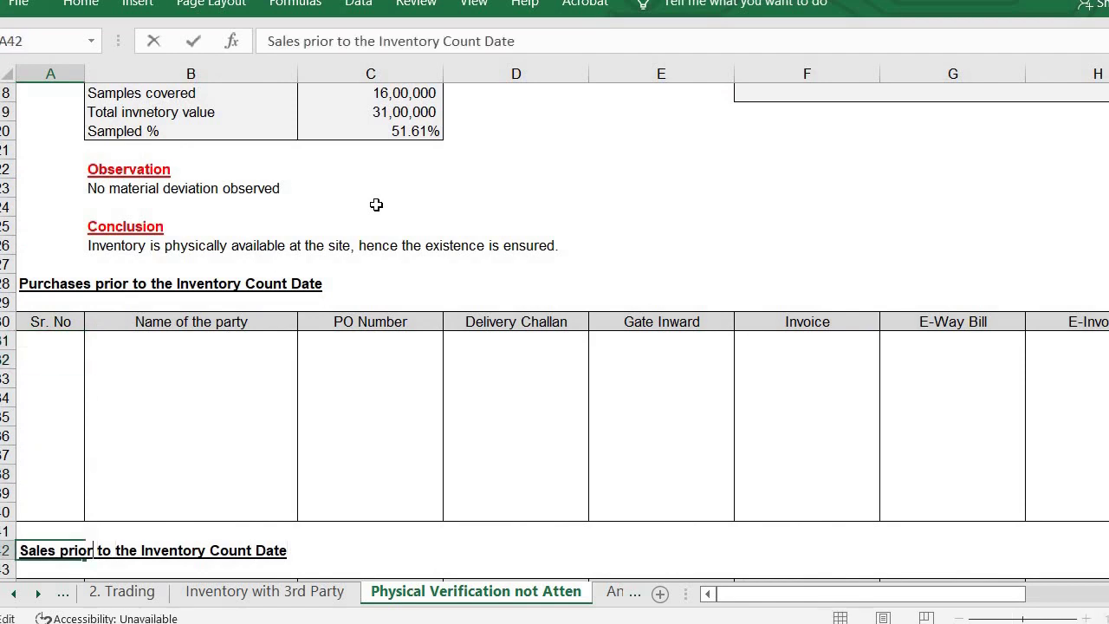
key(ctrl+shift+Left)
text(After)
key(Return)
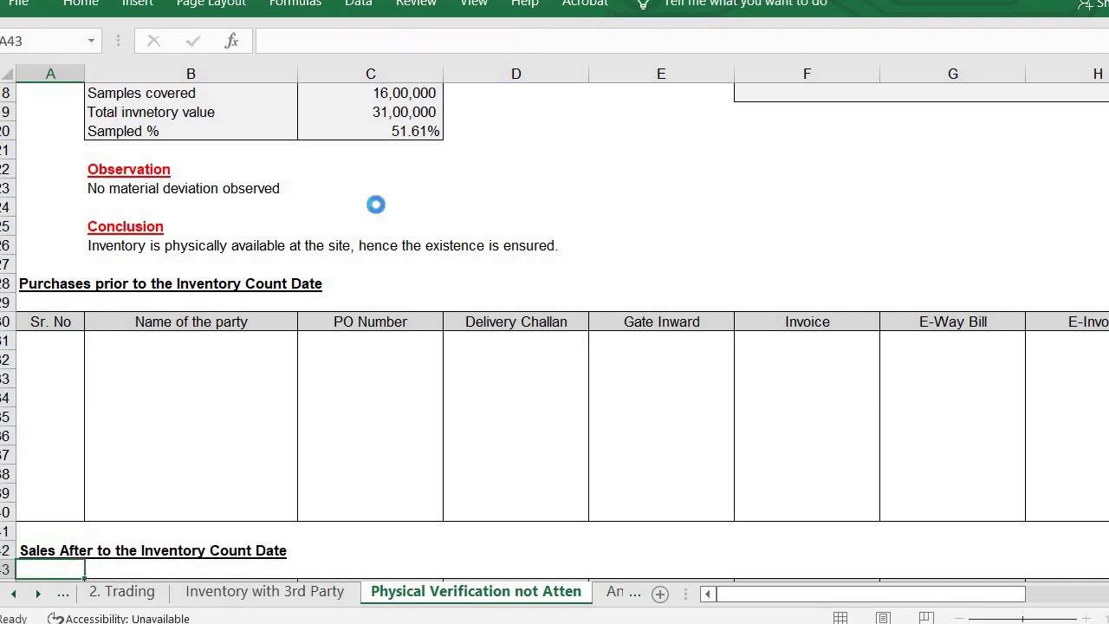
Examine the sales table below the purchases table, from Sr. No across to Subsequent Collection.
key(Down)
key(Down)
key(Down)
key(Down)
key(Down)
key(Down)
key(Down)
key(Down)
key(Down)
key(Down)
key(Down)
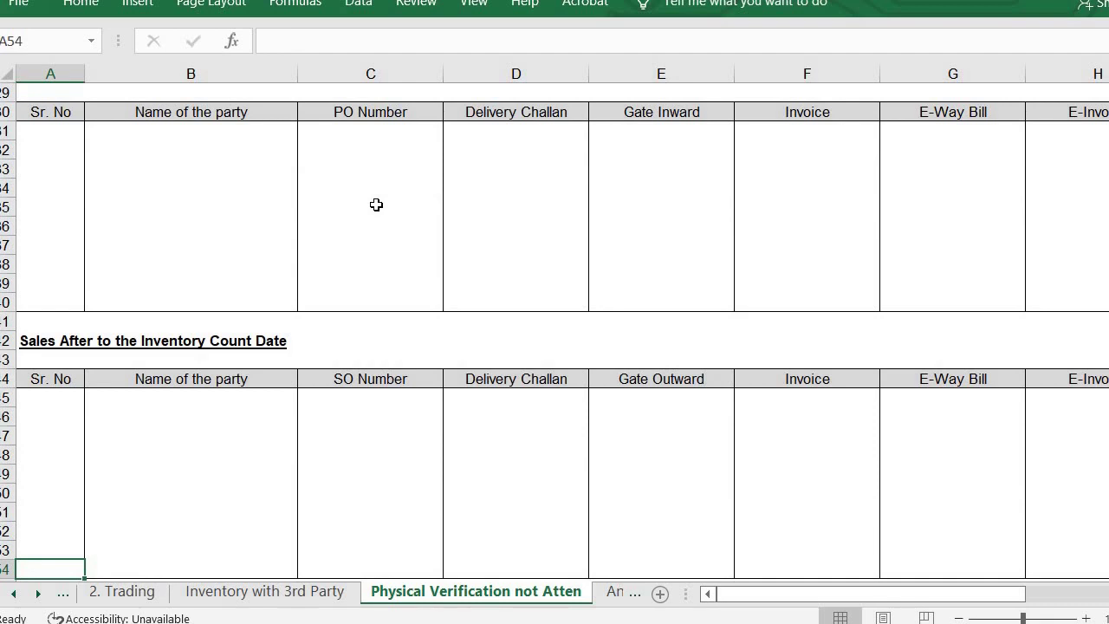
key(Right)
key(Right)
key(Right)
key(Right)
key(Right)
key(Right)
key(Right)
key(Right)
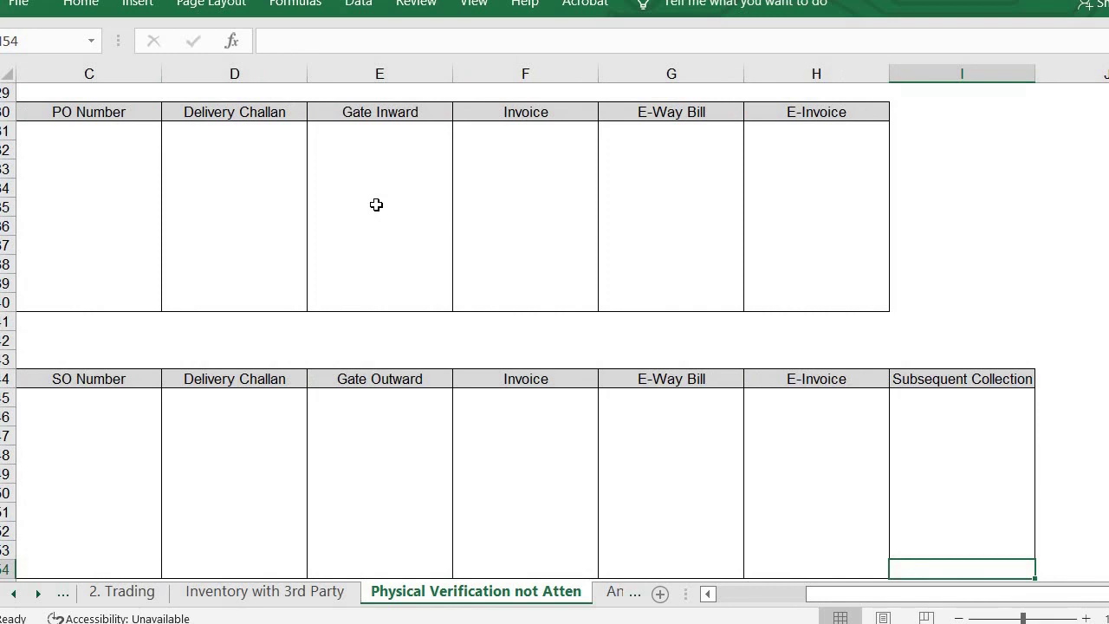
Look back over the sales and purchases tables and return to the title of the Physical Verification not Atten sheet.
key(Left)
key(Left)
key(Left)
key(Left)
key(Left)
key(Left)
key(Left)
key(Left)
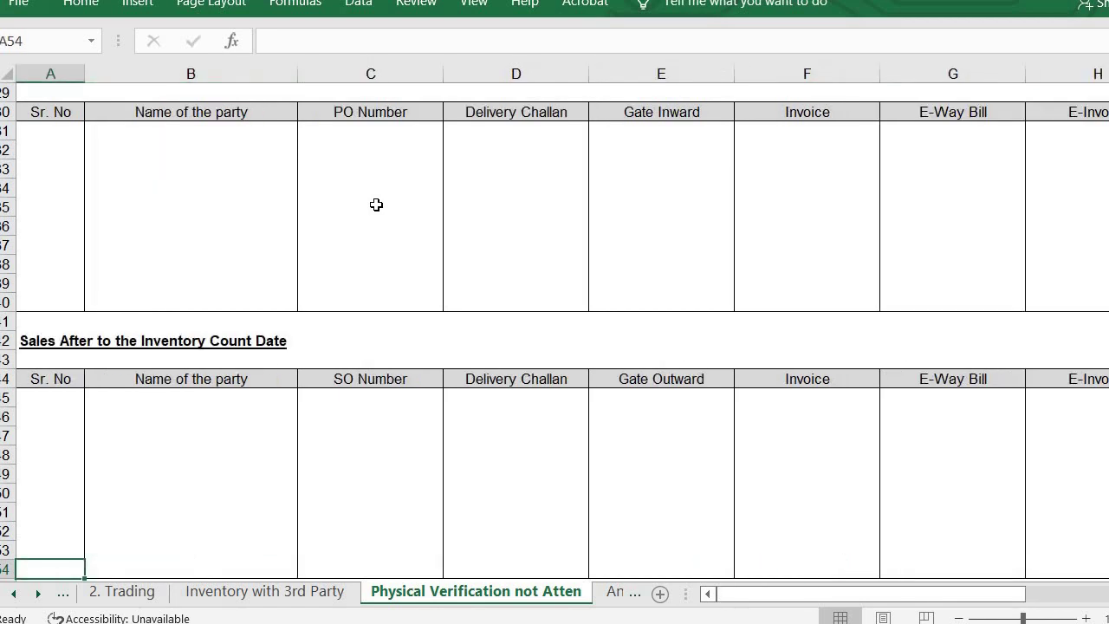
key(Up)
key(Up)
key(Up)
key(Up)
key(Up)
key(Up)
key(Up)
key(Up)
key(Up)
key(Up)
key(Up)
key(Up)
key(Up)
key(Up)
key(Up)
key(Up)
key(Up)
key(Up)
key(Up)
key(Up)
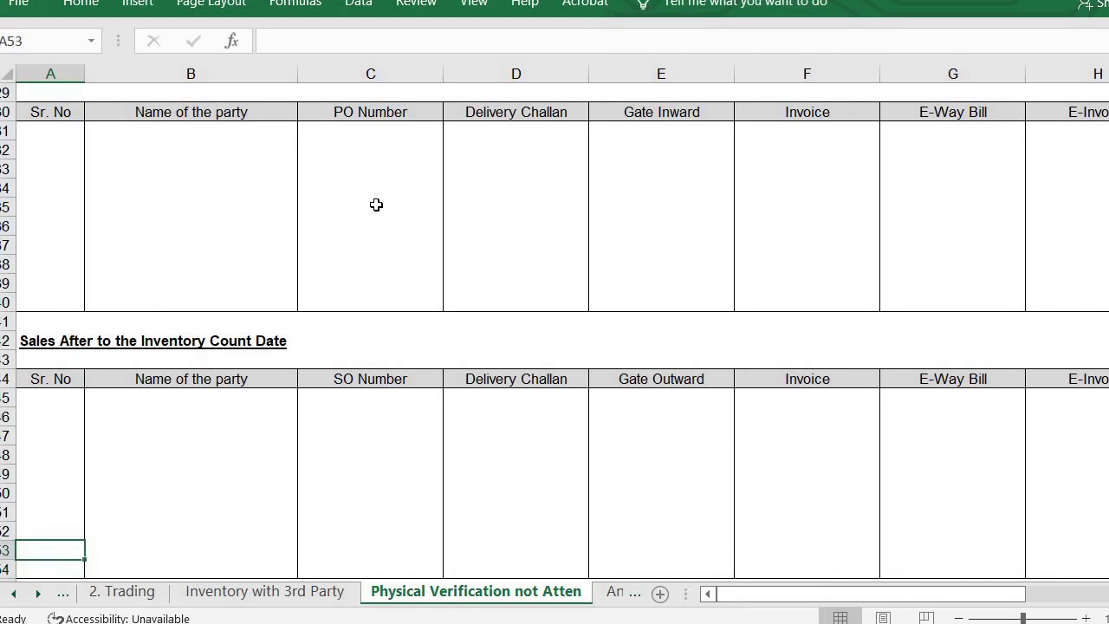
key(Up)
key(Up)
key(Up)
key(Up)
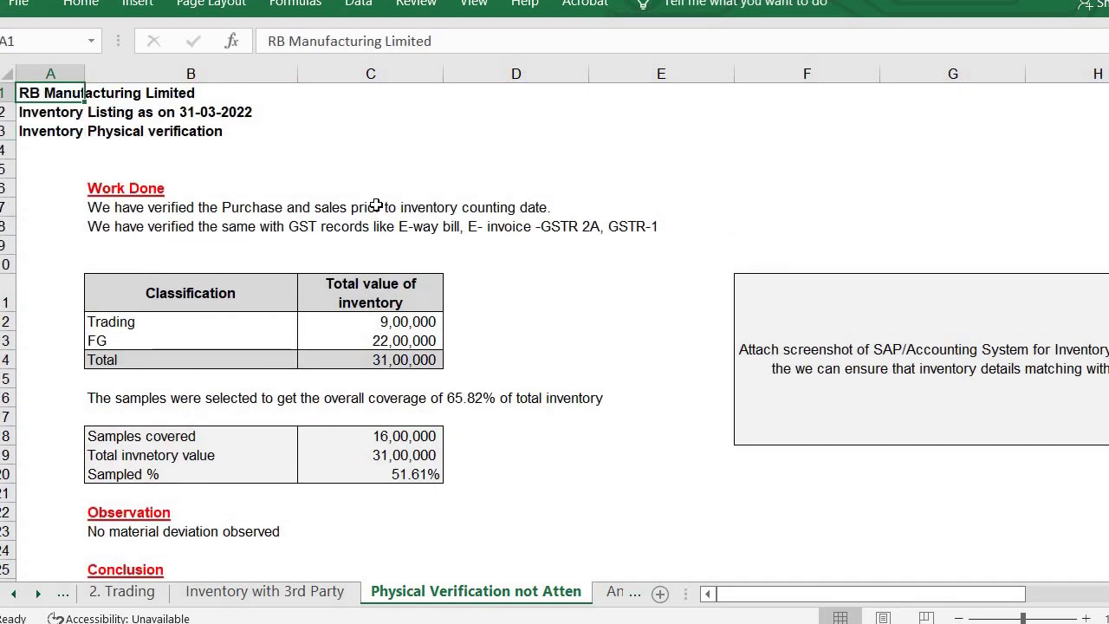
Reword the first Work Done line in B7 to "We have verified the Purchase Prior to and sales after the inventory counting date.".
key(Down)
key(Right)
key(Down)
key(Down)
key(Down)
key(Down)
key(Down)
double_click(378, 206)
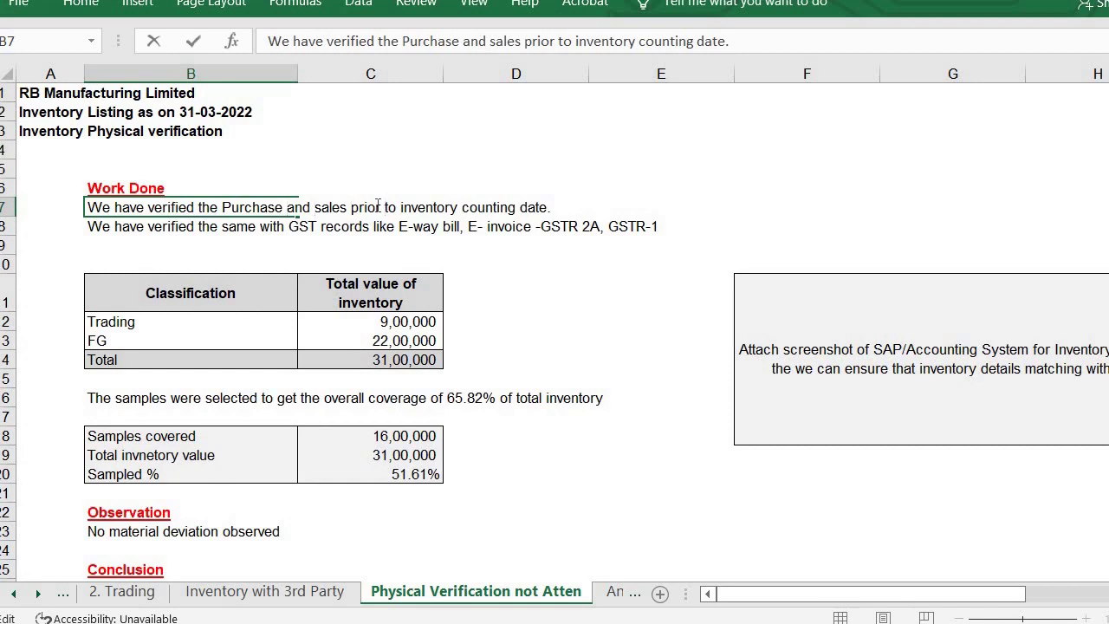
text(Prior)
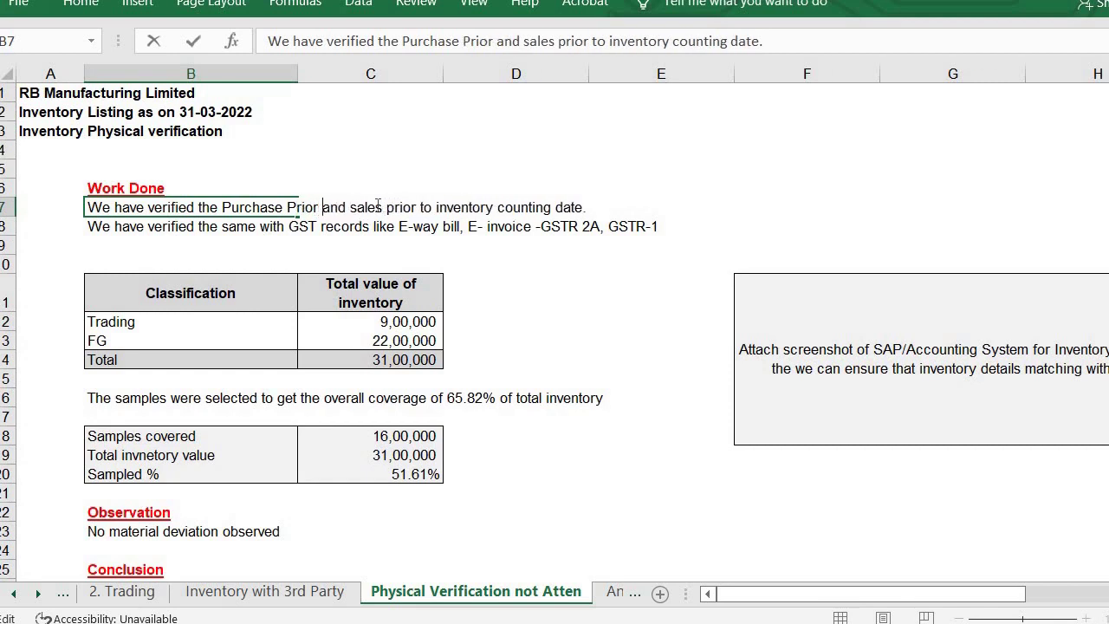
key(shift+Right)
key(shift+Right)
key(shift+Right)
key(shift+Right)
key(shift+Right)
text(after )
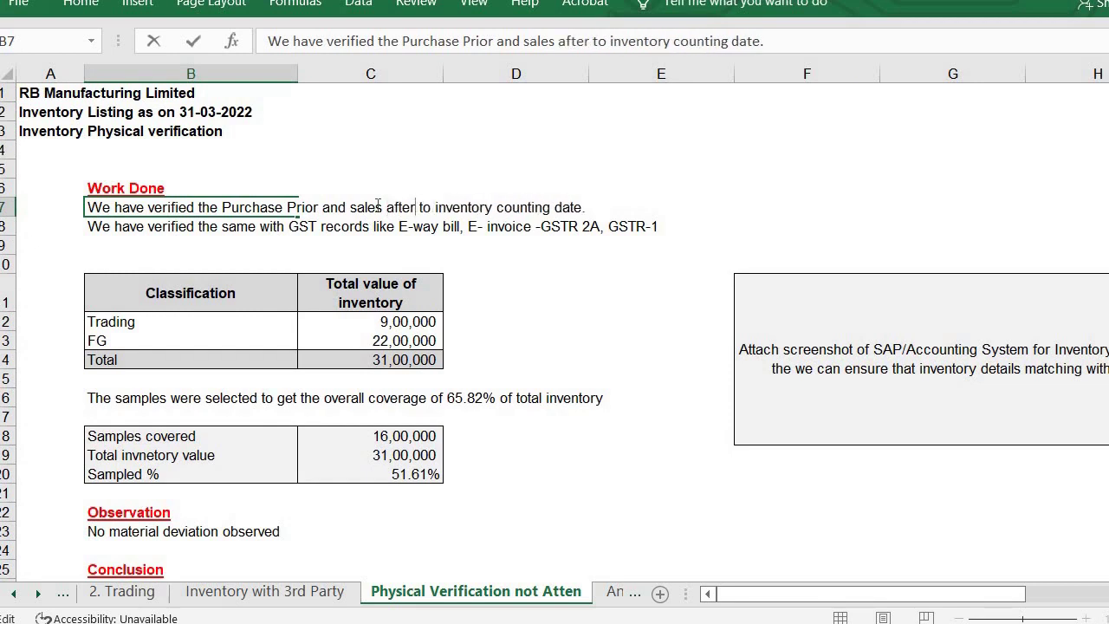
text(to)
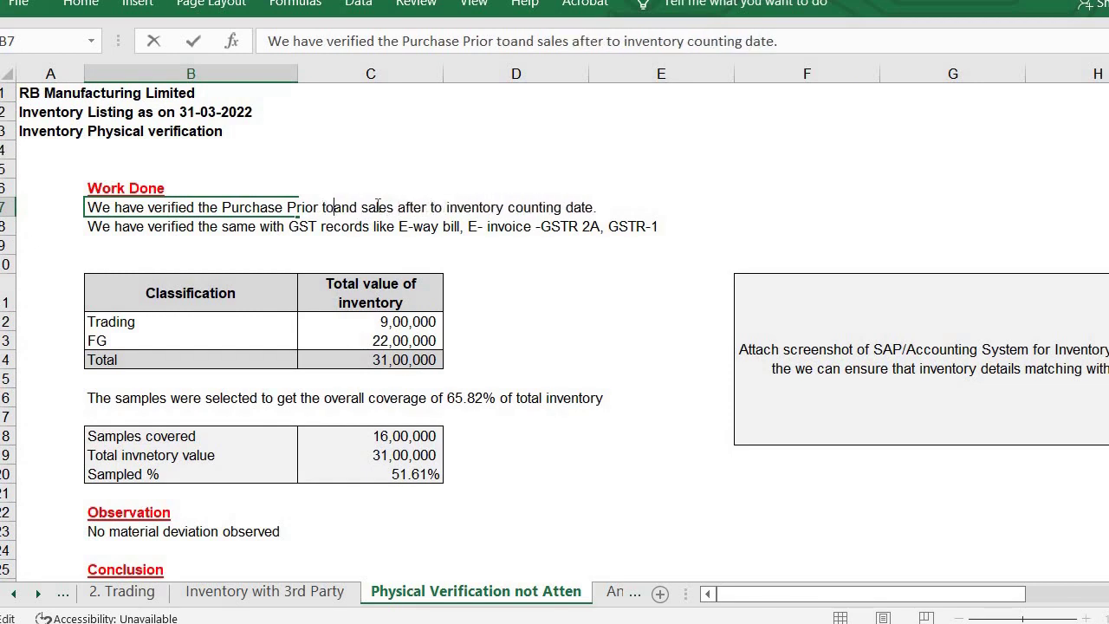
key(shift+Right)
key(shift+Right)
key(shift+Right)
text(the)
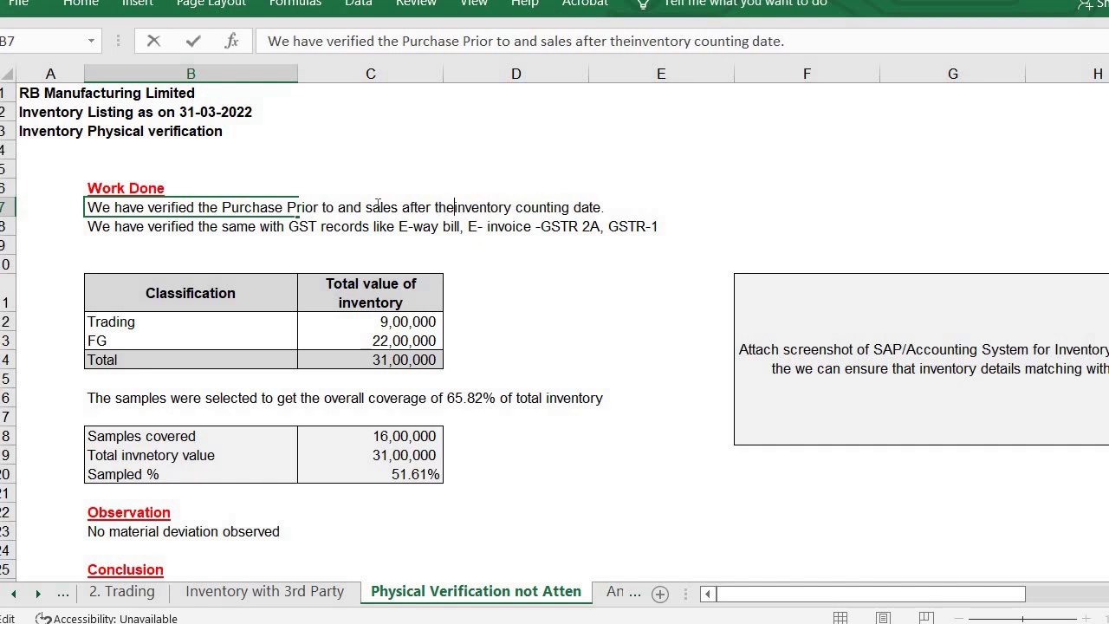
key(Return)
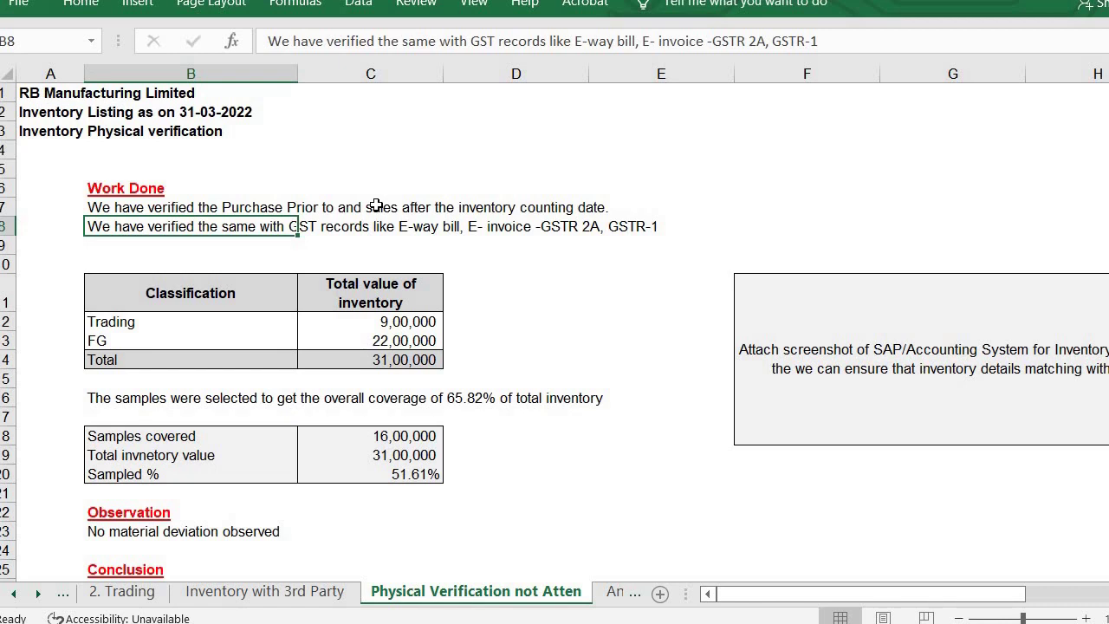
Open the Another Data than Year Closing sheet and read its Work Done, Observation and Conclusion notes from the title.
key(ctrl+Page_Down)
key(Up)
key(Up)
key(Up)
key(Up)
key(Up)
key(Up)
key(Up)
key(Up)
key(Up)
key(Up)
key(Up)
key(Up)
key(Up)
key(Up)
key(Up)
key(Up)
key(Up)
key(Up)
key(Up)
key(Up)
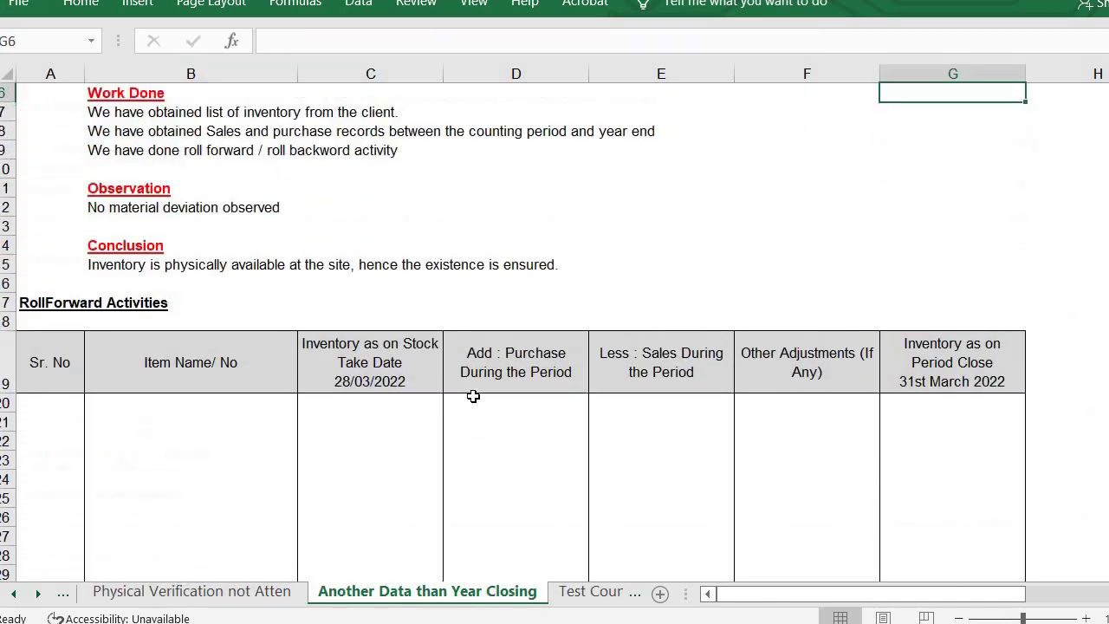
key(Left)
key(ctrl+Home)
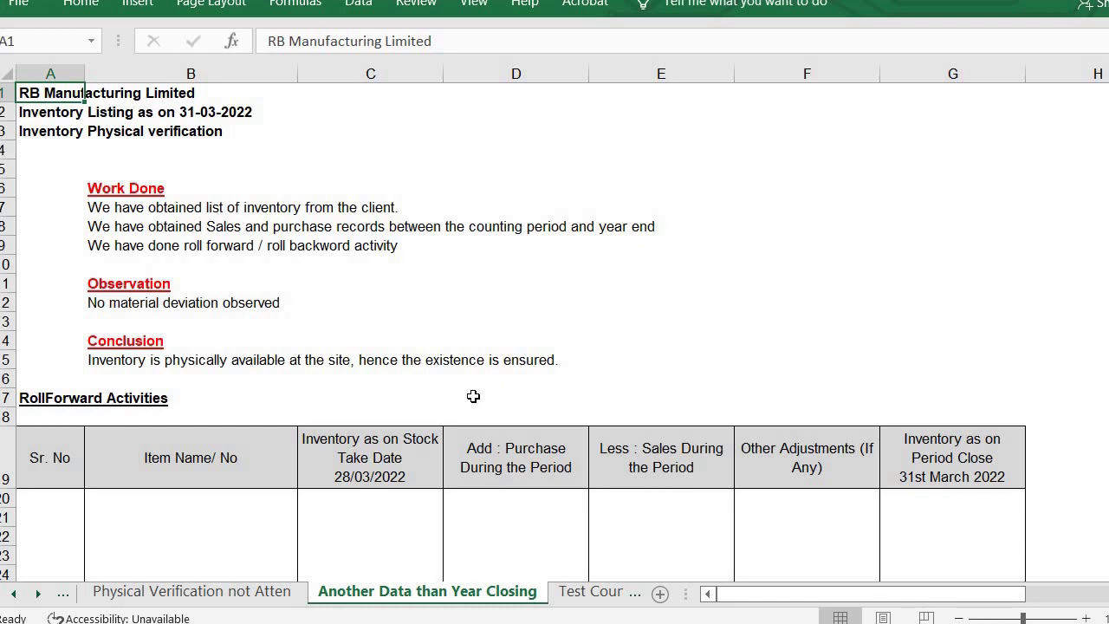
Examine the RollForward Activities table and the RollBackward Activities table below it.
key(Down)
key(Down)
key(Down)
key(Down)
key(Down)
key(Down)
key(Down)
key(Down)
key(Down)
key(Down)
key(Down)
key(Down)
key(Down)
key(Down)
key(Down)
key(Down)
key(Down)
key(Down)
key(Down)
key(Down)
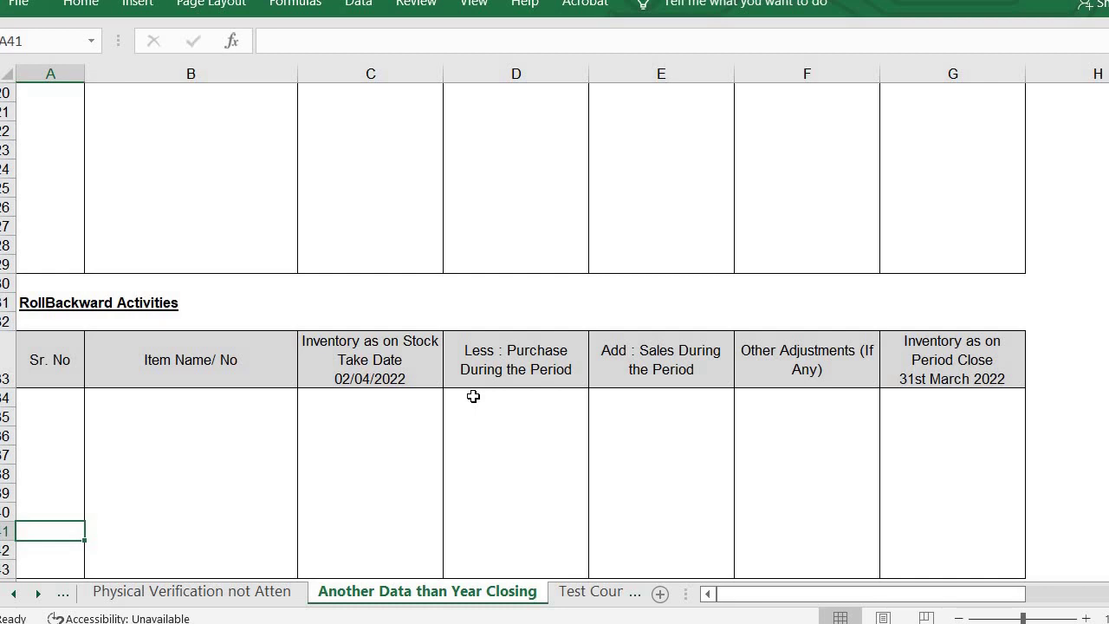
key(Down)
key(Down)
key(Down)
key(Down)
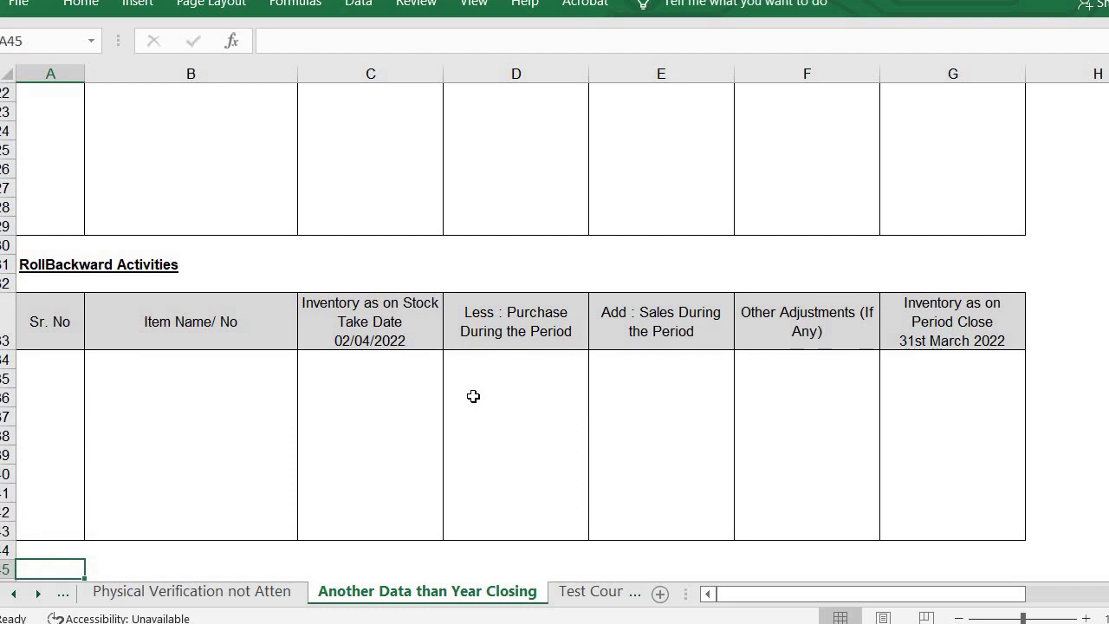
Examine the columns of the Sample Test - Purchase Records table across to E-Invoice.
key(Down)
key(Down)
key(Down)
key(Down)
key(Down)
key(Down)
key(Down)
key(Down)
key(Down)
key(Down)
key(Down)
key(Down)
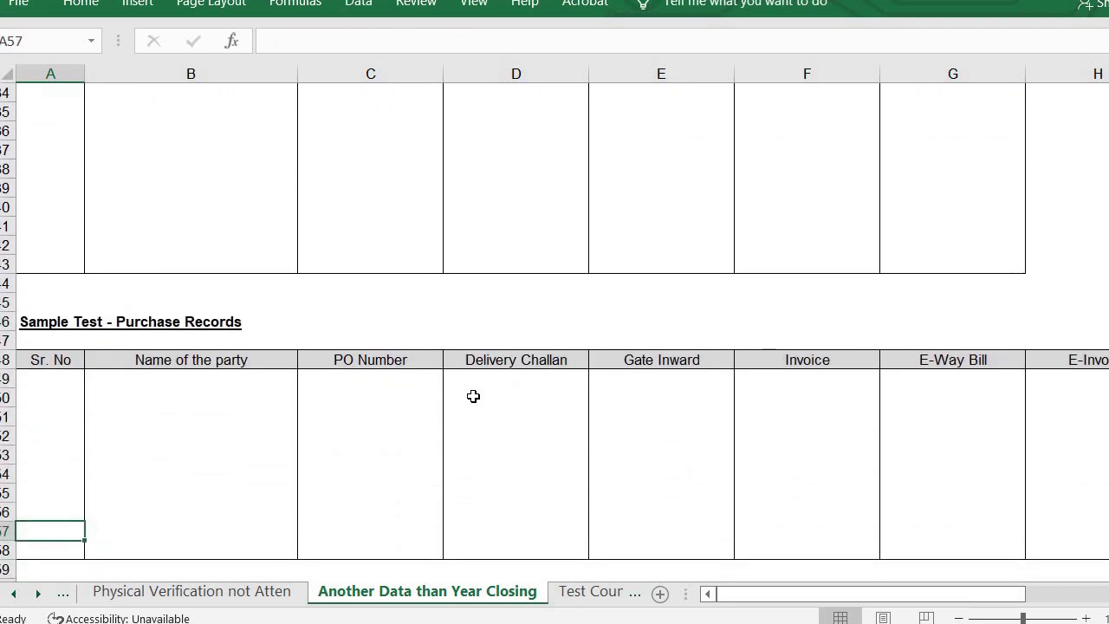
key(Right)
key(Right)
key(Right)
key(Right)
key(Right)
key(Right)
key(Right)
key(Right)
key(Right)
key(Right)
key(Right)
key(Left)
key(Left)
key(Left)
key(Left)
key(Left)
key(Left)
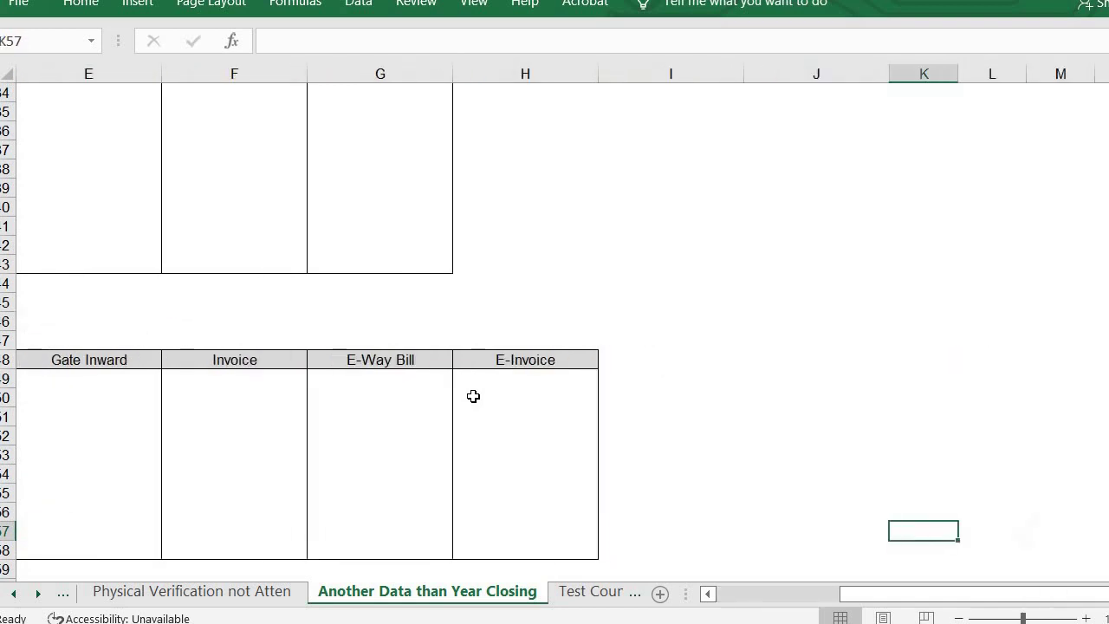
key(Left)
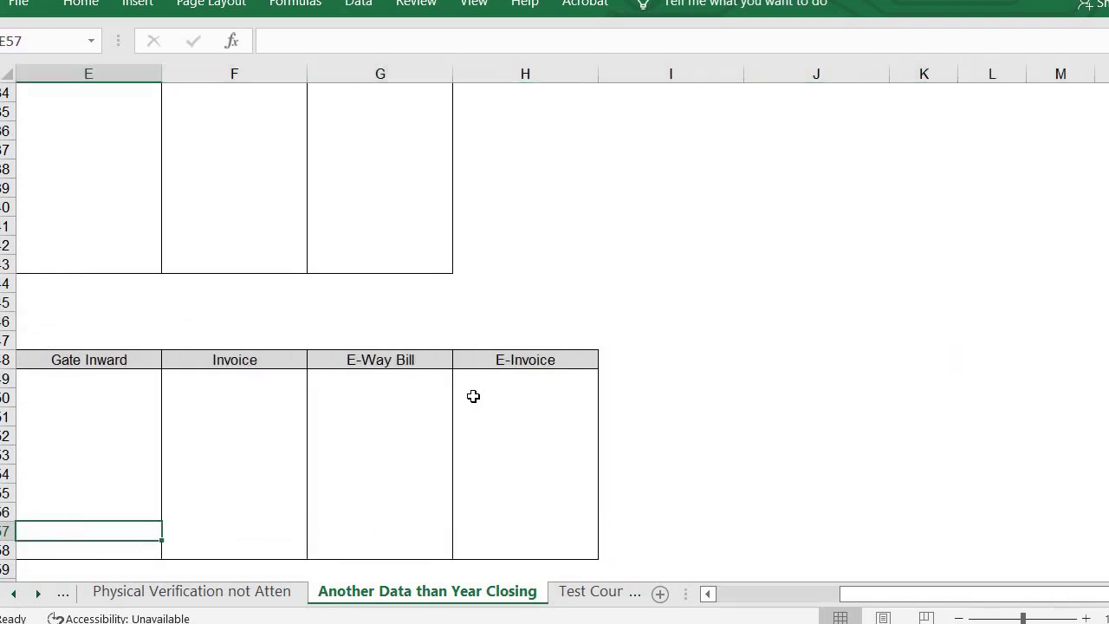
key(Left)
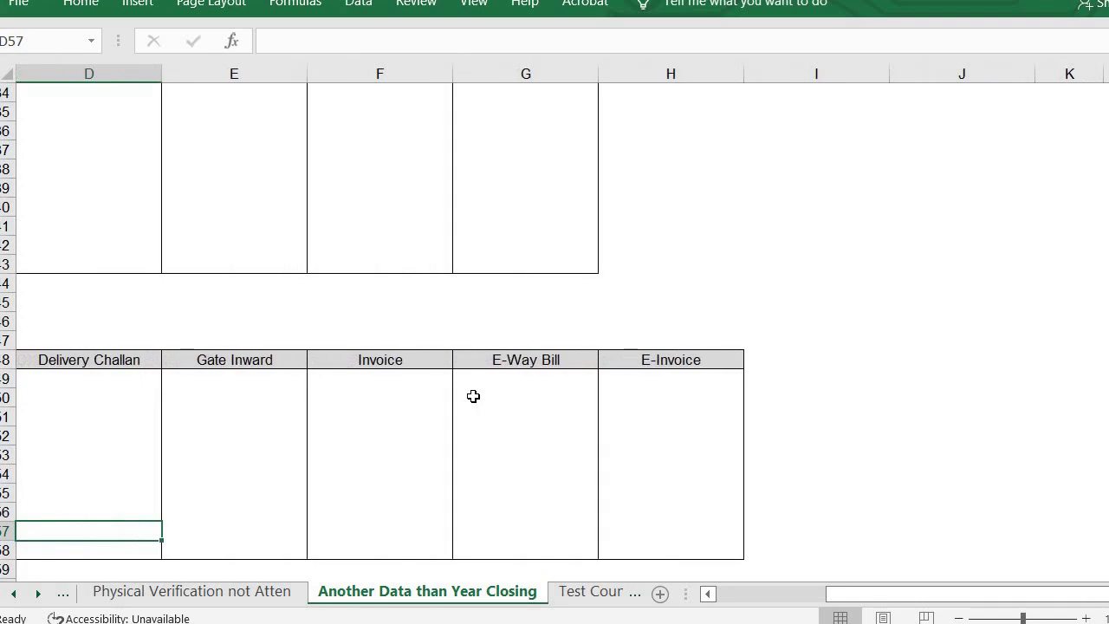
key(Left)
key(Left)
Examine the columns of the Sample Test - Sales Records table and return to its Sr. No column.
key(Down)
key(Down)
key(Down)
key(Down)
key(Down)
key(Down)
key(Down)
key(Down)
key(Down)
key(Down)
key(Down)
key(Down)
key(Down)
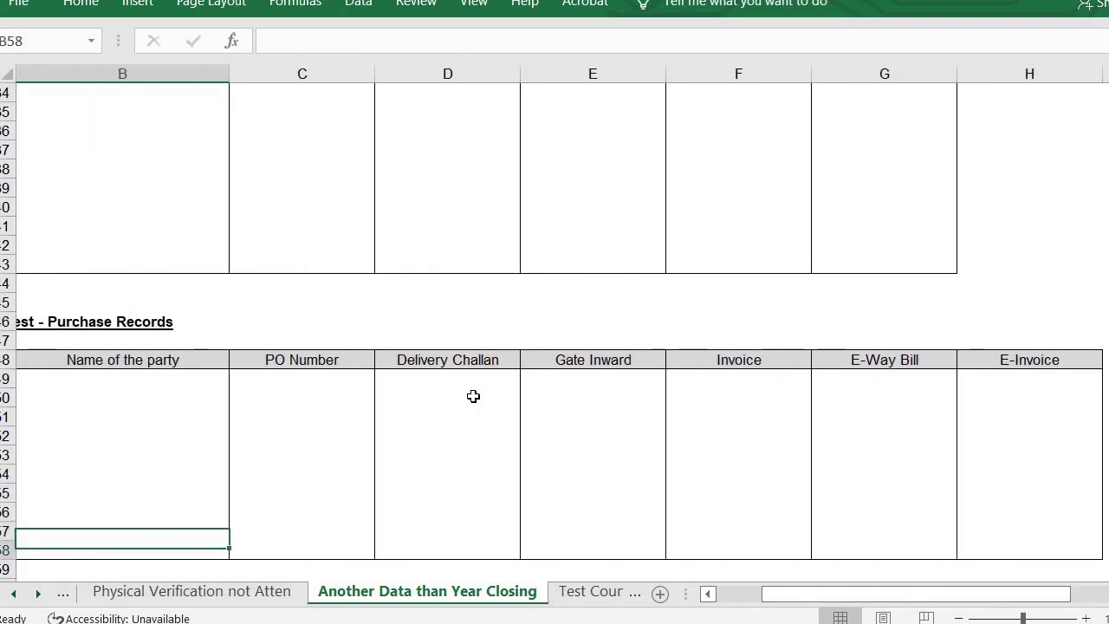
key(Down)
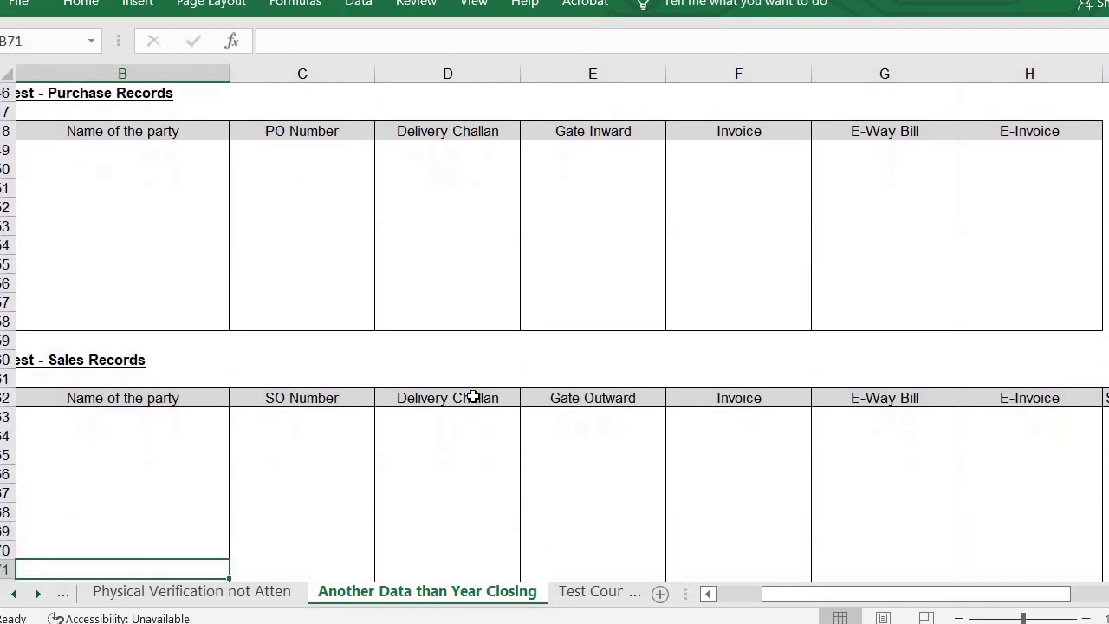
key(Right)
key(Right)
key(Right)
key(Right)
key(Right)
key(Right)
key(Right)
key(Right)
key(Right)
key(Right)
key(Right)
key(Left)
key(Home)
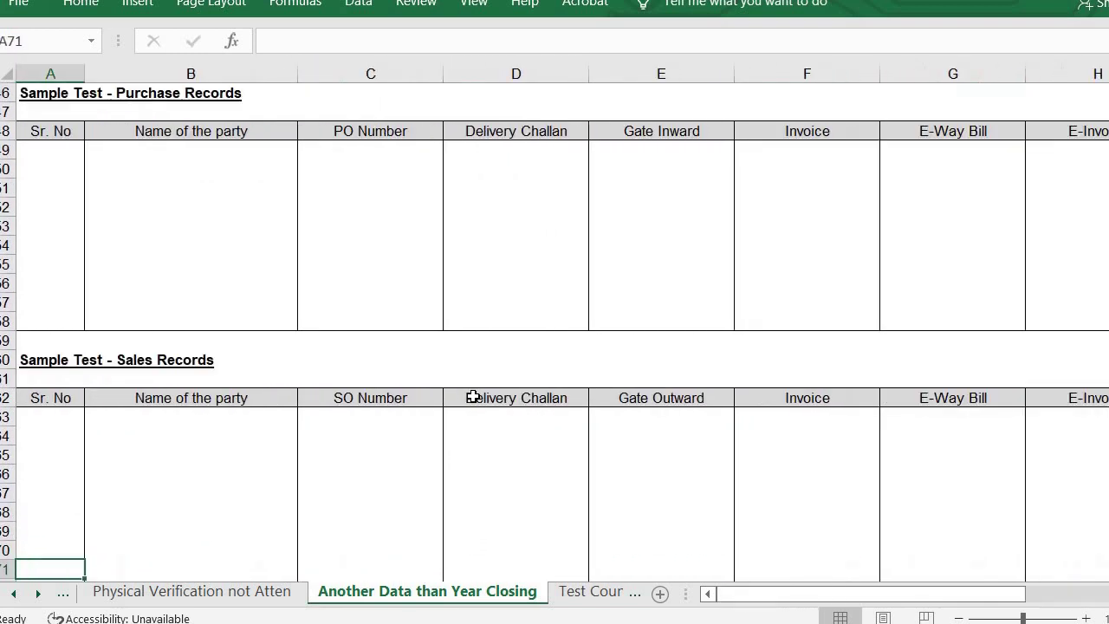
Open the Test Counts sheet and review its work notes and the Management Count to Physical Record table.
key(ctrl+Page_Down)
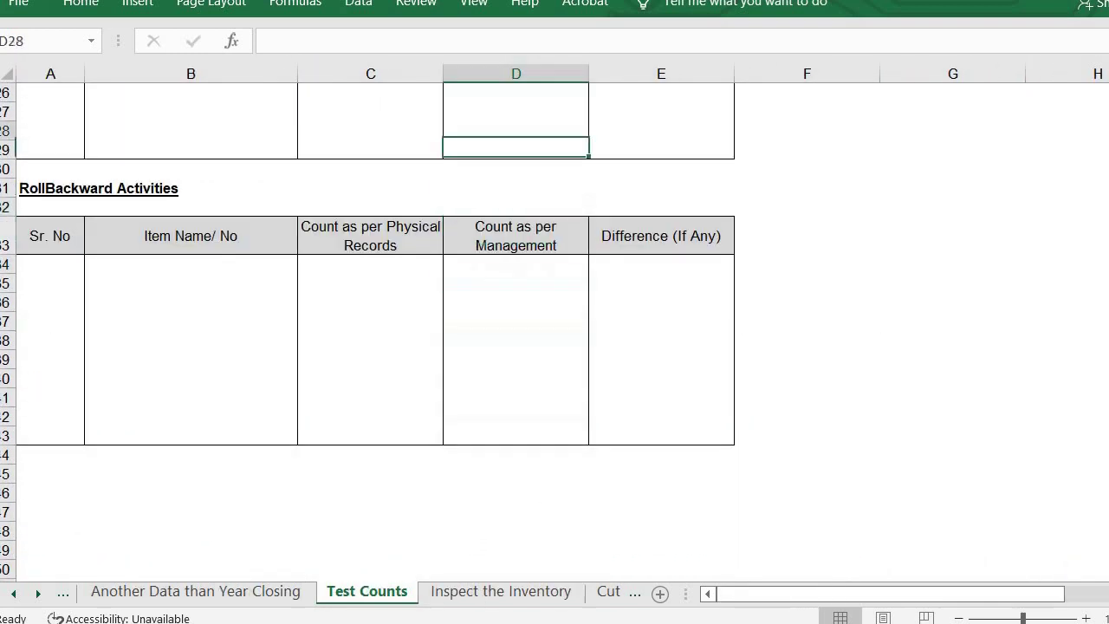
key(Up)
key(Up)
key(Up)
key(Up)
key(Up)
key(Up)
key(Up)
key(Up)
key(Up)
key(Up)
key(Up)
key(Up)
key(Up)
key(Up)
key(Up)
key(Up)
key(Up)
key(Up)
key(Up)
key(Up)
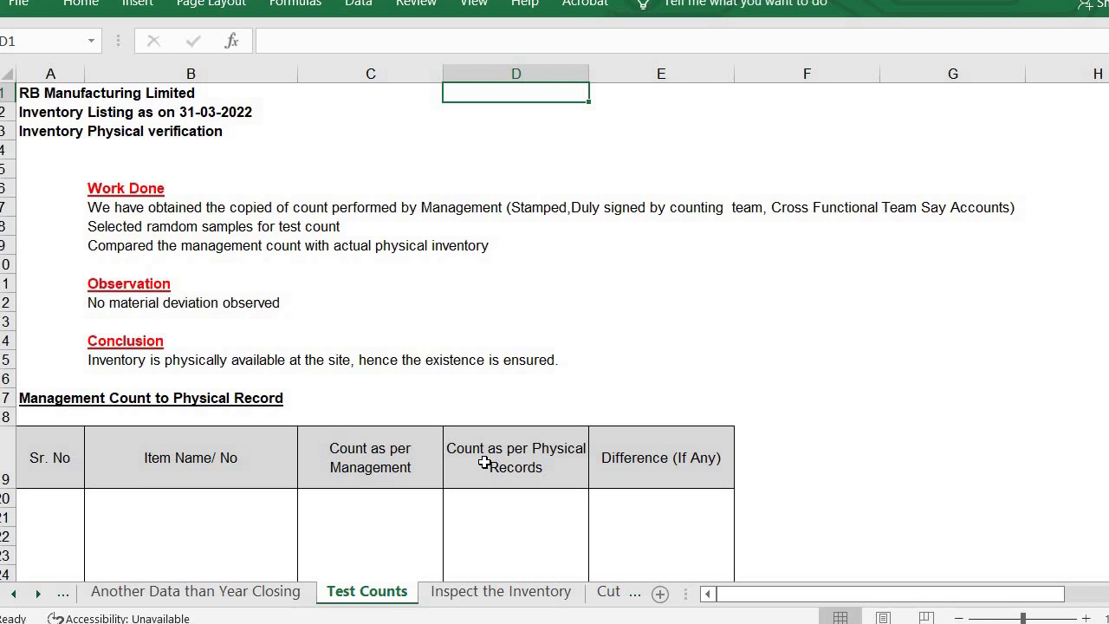
Examine the Management Count to Physical Record table and the RollBackward Activities table beneath it.
key(Down)
key(Down)
key(Down)
key(Down)
key(Down)
key(Down)
key(Down)
key(Down)
key(Down)
key(Down)
key(Down)
key(Down)
key(Down)
key(Down)
key(Down)
key(Down)
key(Down)
key(Down)
key(Down)
key(Down)
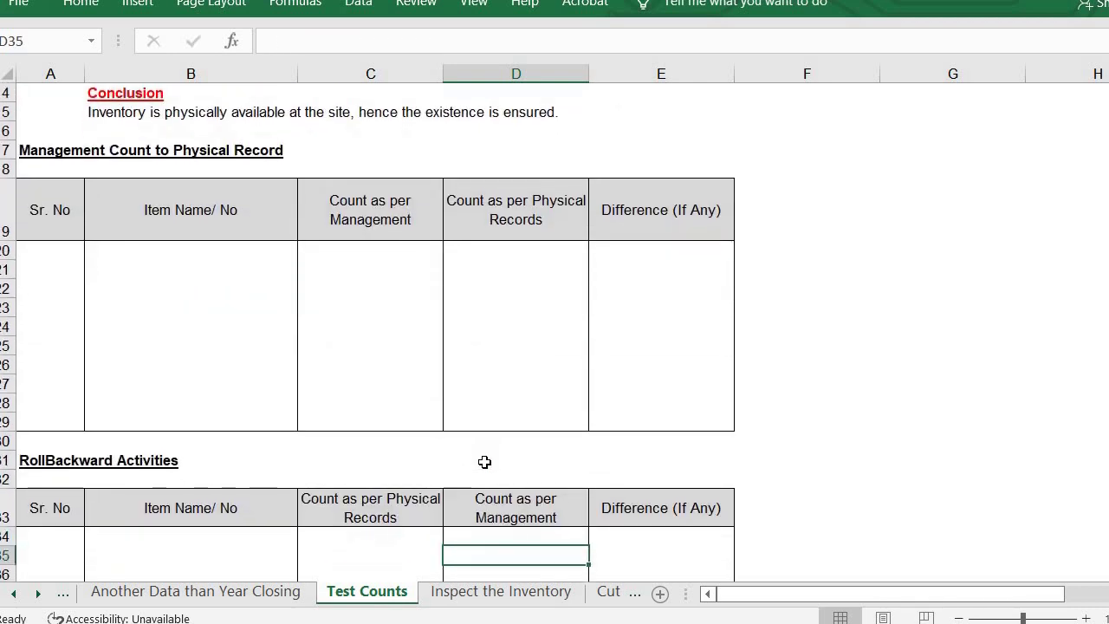
Review the work notes again and return to the Management Count to Physical Record table.
key(Up)
key(Up)
key(Up)
key(Up)
key(Up)
key(Up)
key(Up)
key(Up)
key(Up)
key(Up)
key(Up)
key(Up)
key(Up)
key(Up)
key(Up)
key(Up)
key(Up)
key(Up)
key(Up)
key(Up)
key(Up)
key(Up)
key(Up)
key(Up)
key(Up)
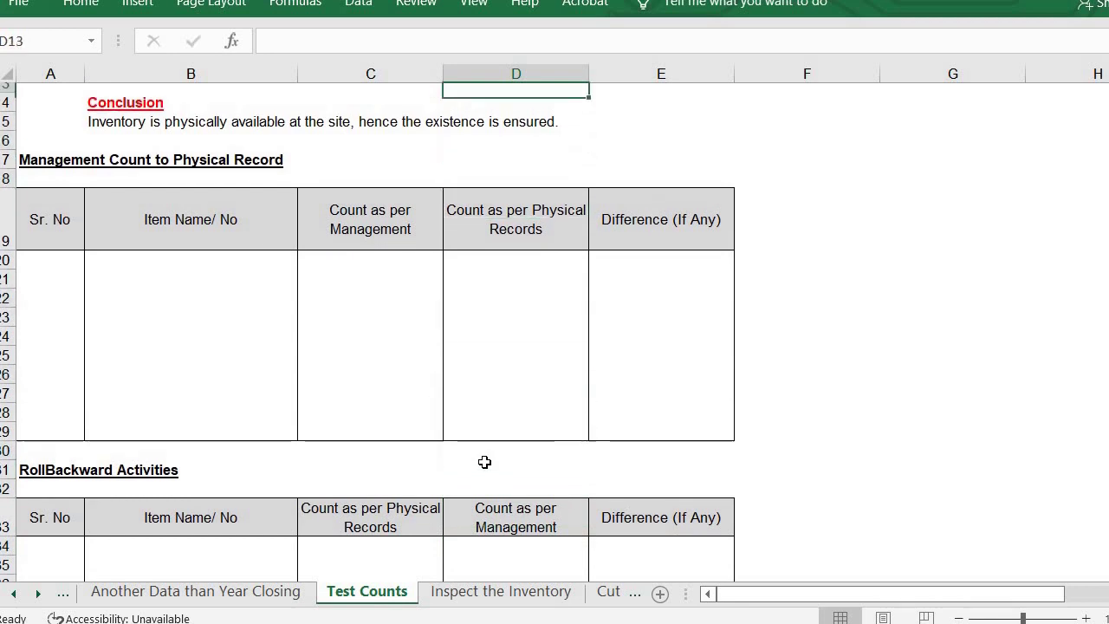
key(Down)
key(Down)
key(Down)
key(Down)
key(Down)
key(Down)
key(Down)
key(Down)
key(Down)
key(Down)
key(Down)
key(Down)
key(Down)
key(Down)
key(Down)
key(Down)
key(Down)
key(Down)
key(Down)
key(Down)
key(Down)
key(Down)
key(Down)
key(Down)
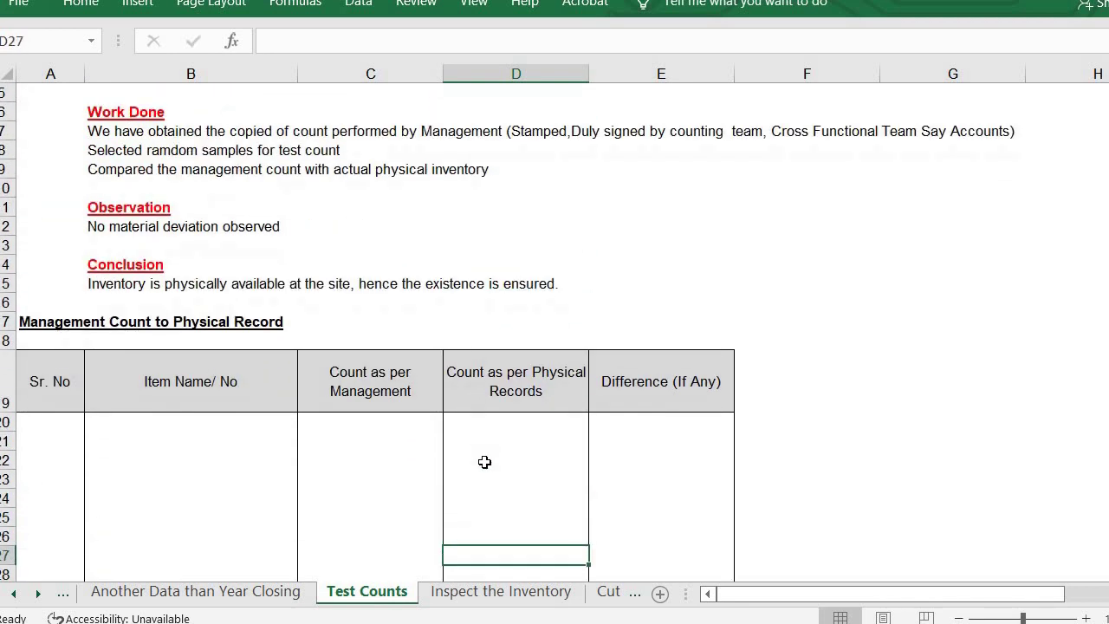
Examine the Count as per Management, Count as per Physical Records and Difference columns of the Management Count to Physical Record table.
key(Left)
key(Left)
key(Up)
key(Right)
key(Up)
key(Up)
key(Up)
key(Up)
key(Up)
key(Up)
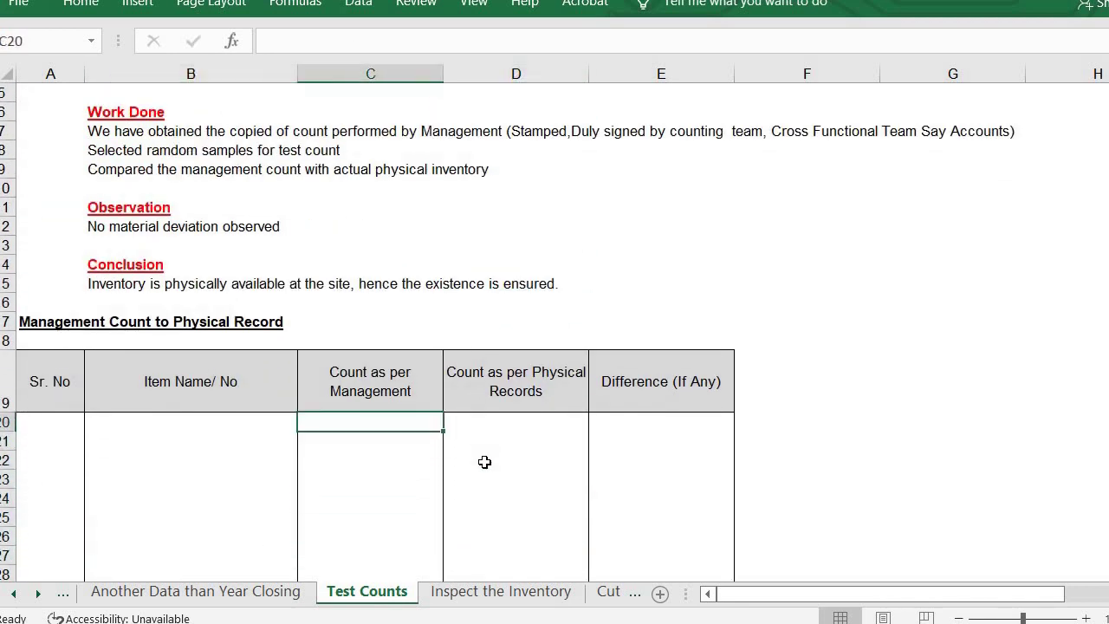
key(shift+Down)
key(shift+Down)
key(shift+Down)
key(shift+Down)
key(shift+Down)
key(Right)
key(shift+Down)
key(shift+Down)
key(shift+Down)
key(shift+Down)
key(shift+Down)
key(shift+Down)
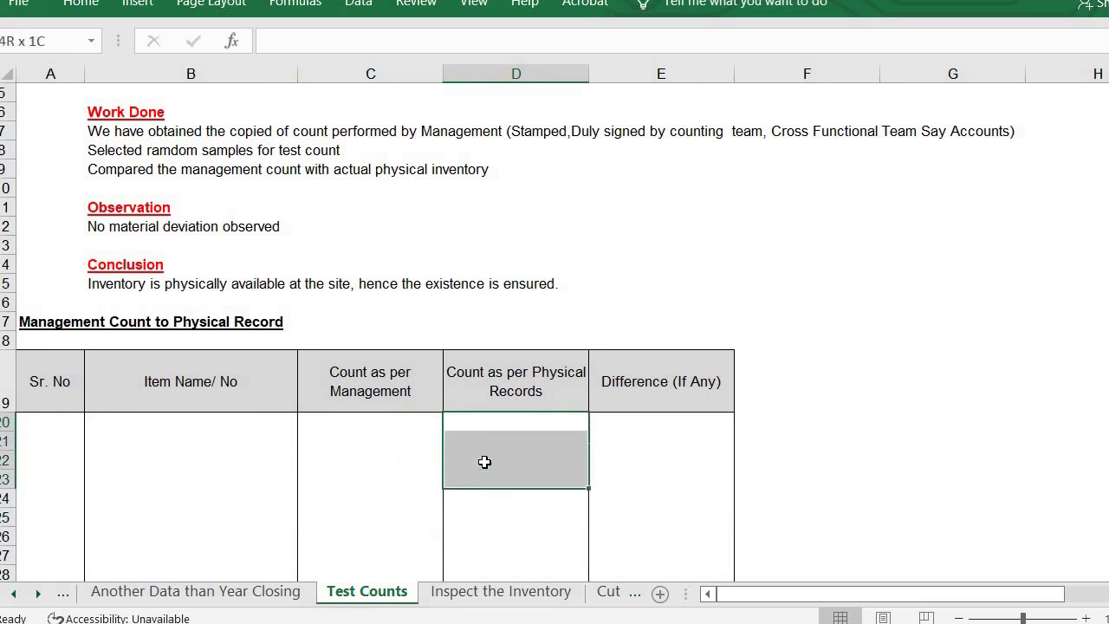
key(Right)
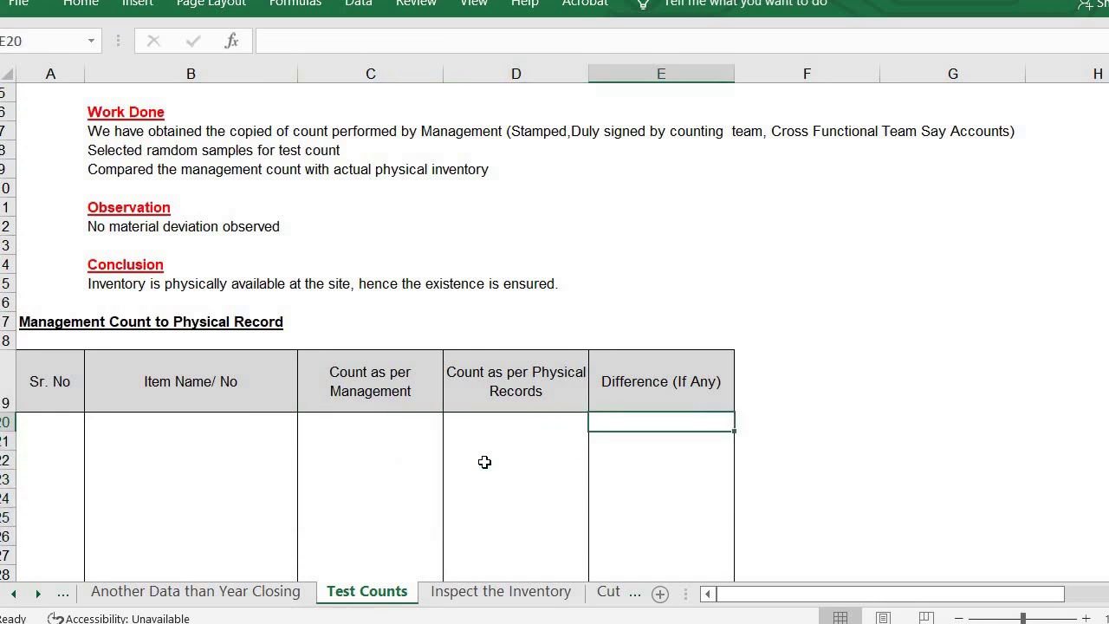
Examine the RollBackward Activities table from its Difference column back to its Sr. No column.
key(Down)
key(Down)
key(Down)
key(Down)
key(Down)
key(Down)
key(Down)
key(Down)
key(Down)
key(Down)
key(Down)
key(Down)
key(Down)
key(Down)
key(Down)
key(Down)
key(Down)
key(Down)
key(Down)
key(Down)
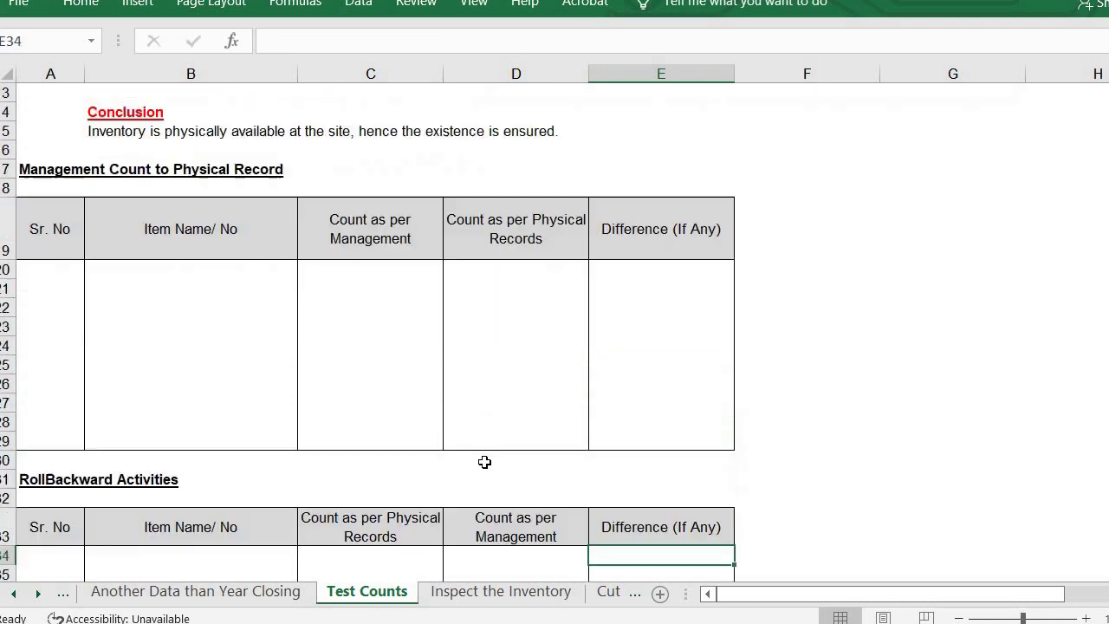
key(Left)
key(ctrl+Left)
key(Up)
key(ctrl+Up)
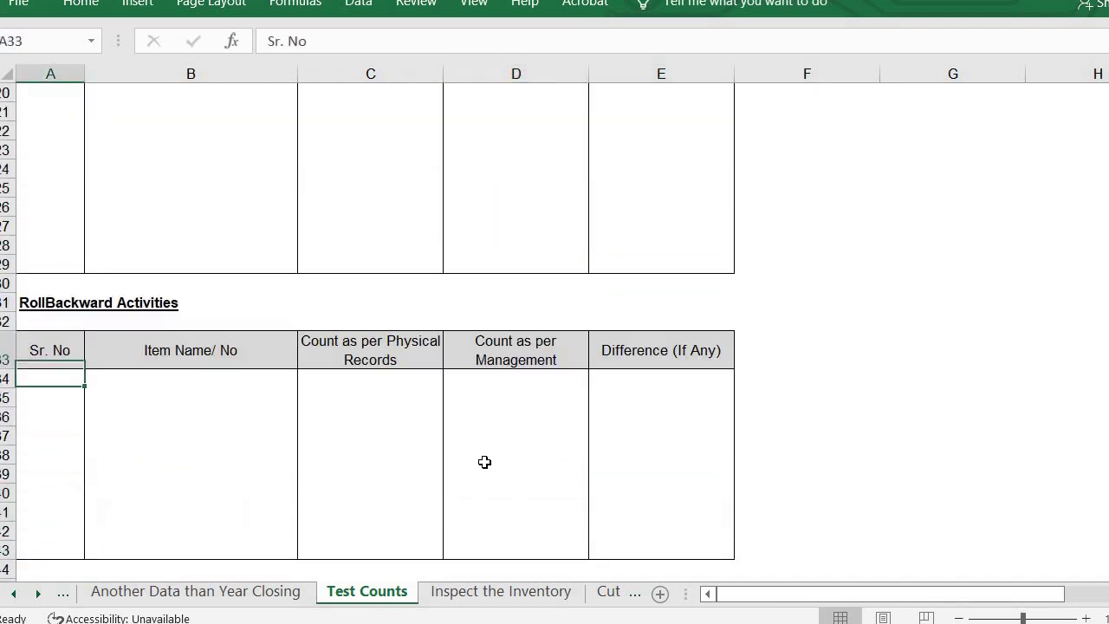
Copy the Management Count to Physical Record heading from A17 over the RollBackward Activities heading in A31.
key(ctrl+Up)
key(ctrl+Up)
key(ctrl+Up)
key(Up)
key(Up)
key(Up)
key(Up)
key(Up)
key(Up)
key(Down)
key(Down)
key(Down)
key(Down)
key(Down)
key(Down)
key(Down)
key(Up)
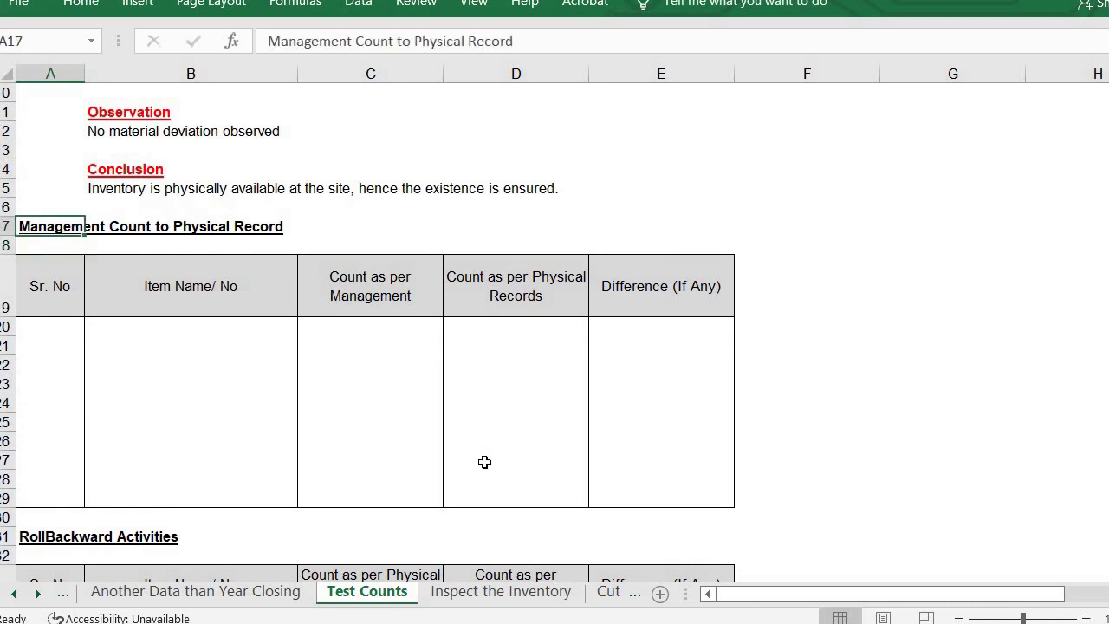
key(ctrl+c)
key(Down)
key(Down)
key(Down)
key(Down)
key(Down)
key(Down)
key(Down)
key(Down)
key(Down)
key(Down)
key(Down)
key(Down)
key(Down)
key(Down)
key(Down)
key(Up)
key(Return)
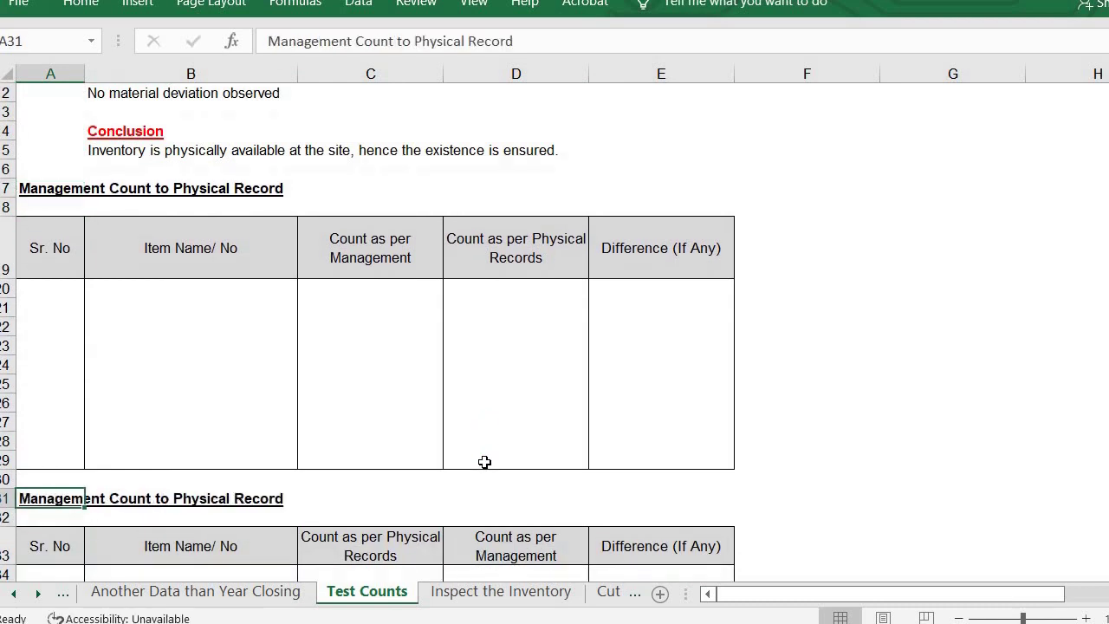
Retitle the second count table's heading in A31 as "Physical Record to Management Count" and save the workbook.
text(Physical R)
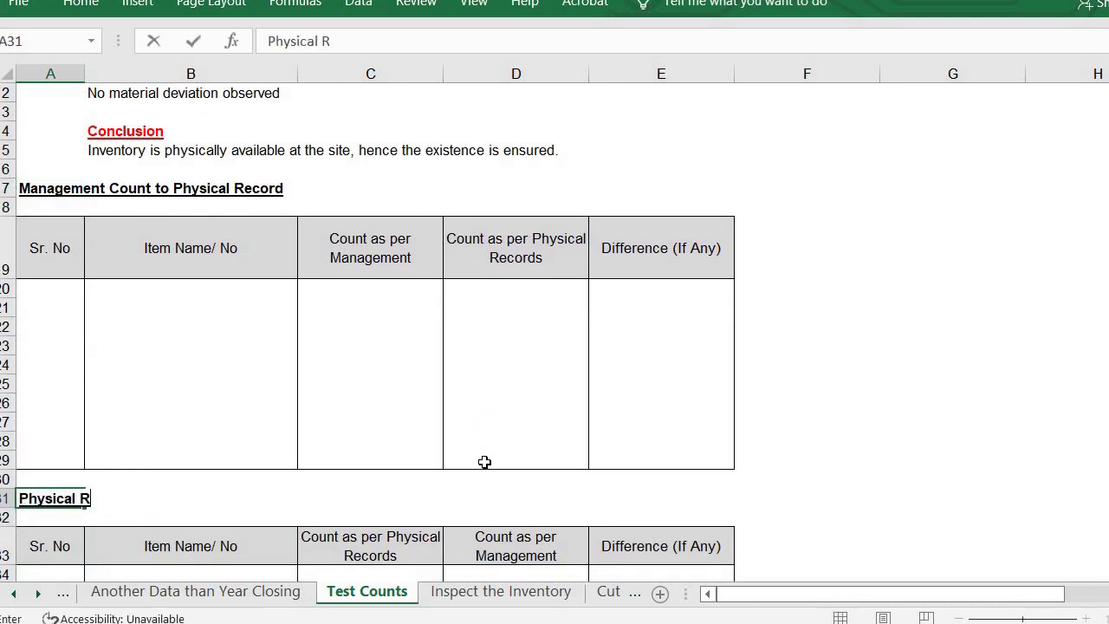
text(ecord to )
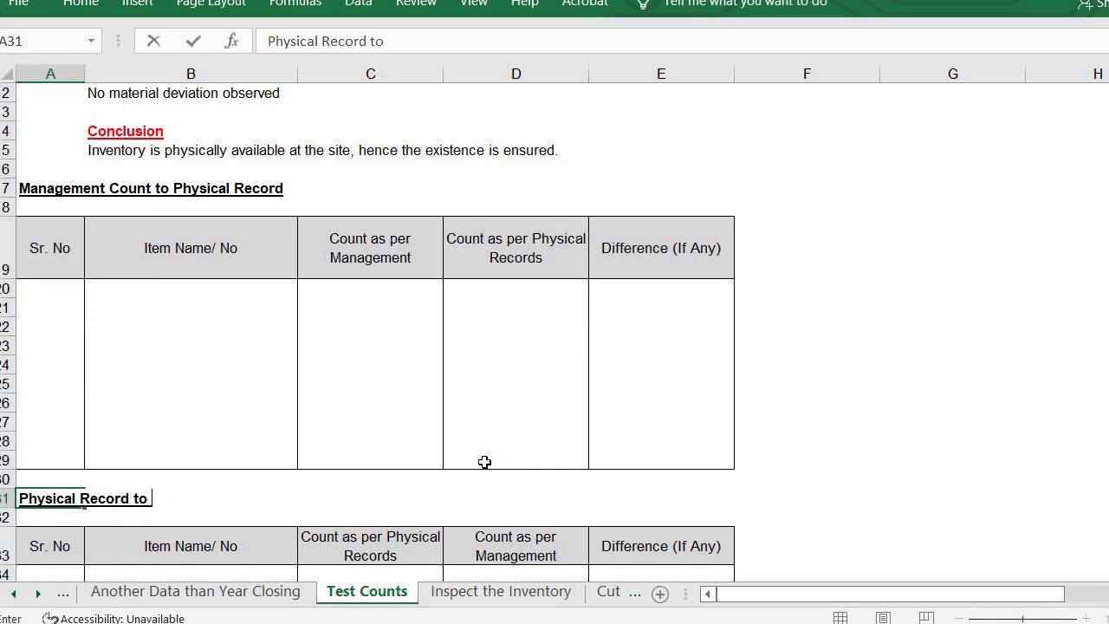
text(Management Count)
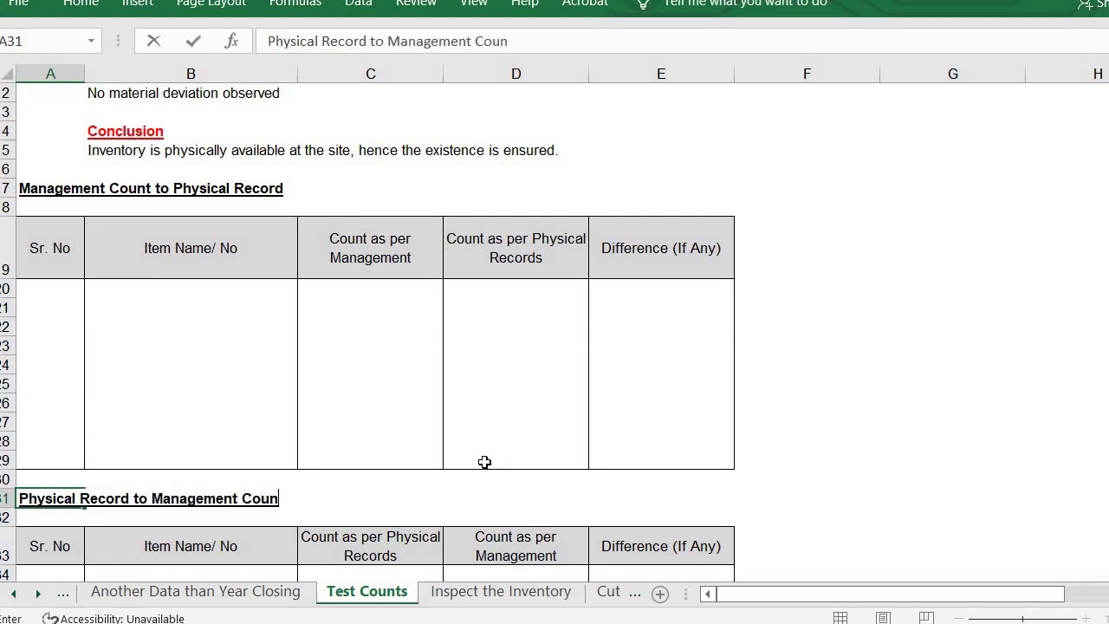
key(Return)
key(ctrl+s)
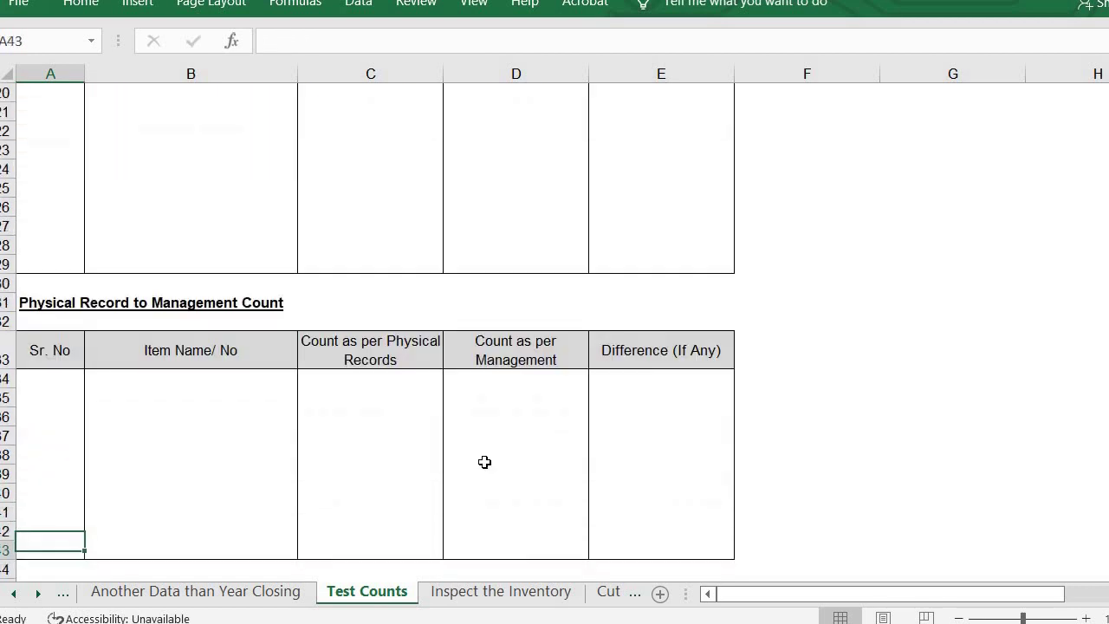
Review the Test Counts sheet from below the Physical Record to Management Count table back up to the company name in A1.
key(Down)
key(Down)
key(Up)
key(Up)
key(Up)
key(Up)
key(Up)
key(Up)
key(Up)
key(Up)
key(Up)
key(Up)
key(Up)
key(Up)
key(Up)
key(Up)
key(Up)
key(Up)
key(Up)
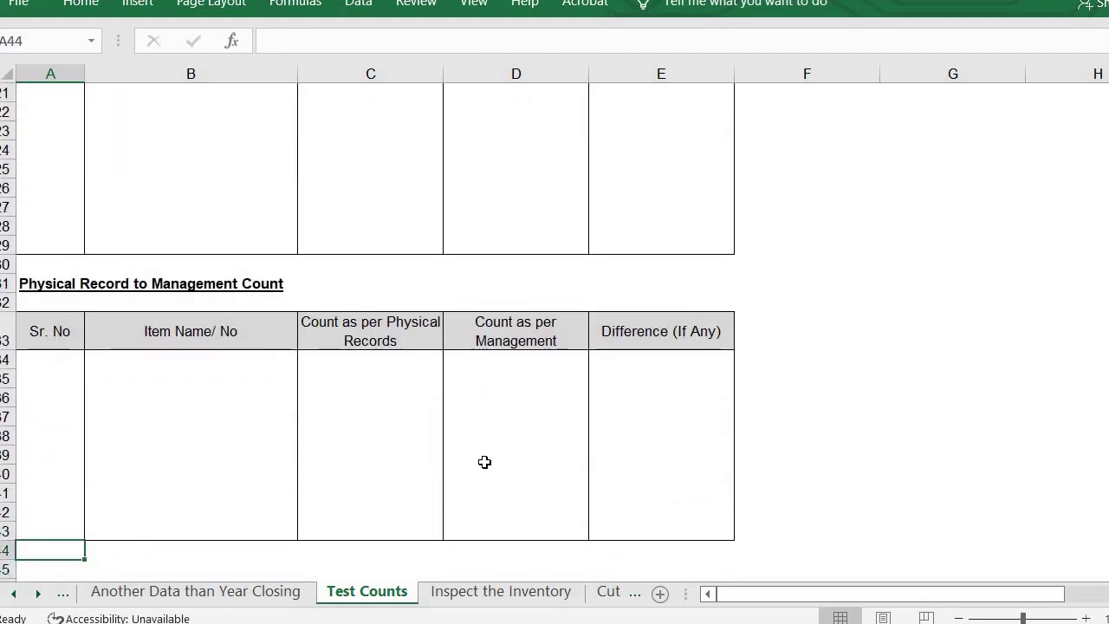
key(Up)
key(Up)
key(Up)
key(Up)
key(Up)
key(Up)
key(Up)
key(Up)
key(Up)
key(Up)
key(Up)
key(Up)
key(Up)
key(Up)
key(Up)
key(Up)
key(Up)
key(Up)
key(Up)
key(Up)
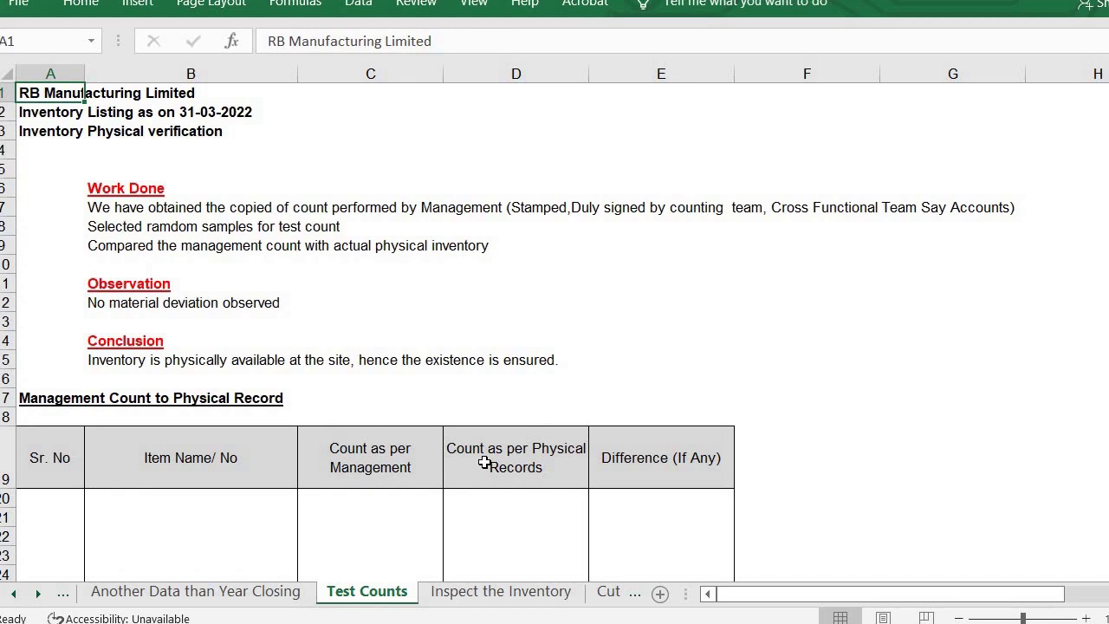
Open the Inspect the Inventory sheet to examine its Work Done, Observation and Conclusion notes and the Damaged Stock table.
click(498, 591)
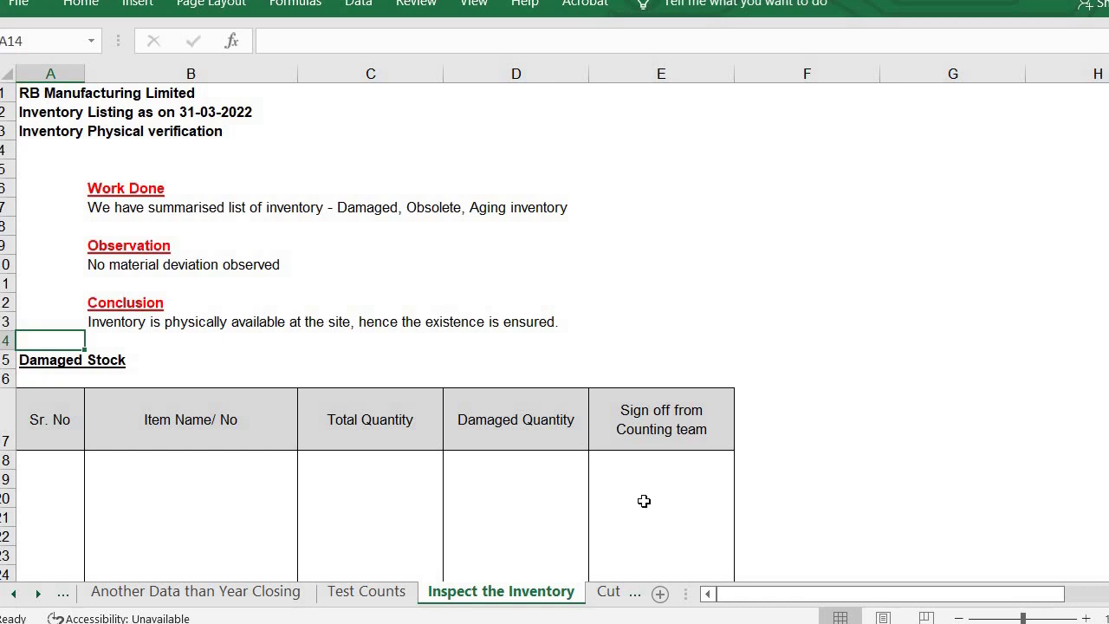
Examine the Cut off sheet from the Gate Inward table up to the notes above it, finishing at the Gate Outwards heading in A18.
click(608, 591)
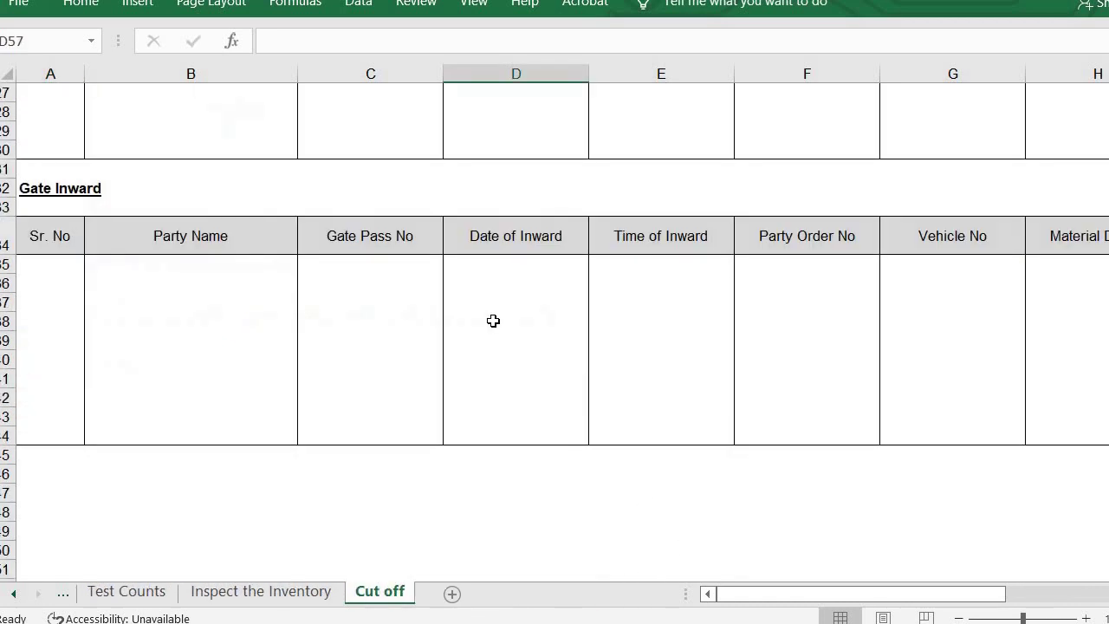
key(Up)
key(Up)
key(Up)
key(Up)
key(Up)
key(Up)
key(Up)
key(Up)
key(Up)
key(Up)
key(Up)
key(Up)
key(Up)
key(Up)
key(Up)
key(Up)
key(Up)
key(Up)
key(Up)
key(Up)
key(Up)
key(Up)
key(Up)
key(Up)
key(Up)
key(Up)
key(Up)
key(Up)
key(Up)
key(Up)
key(Up)
key(Up)
key(Up)
key(Up)
key(Up)
key(Up)
key(Up)
key(Up)
key(Up)
key(Up)
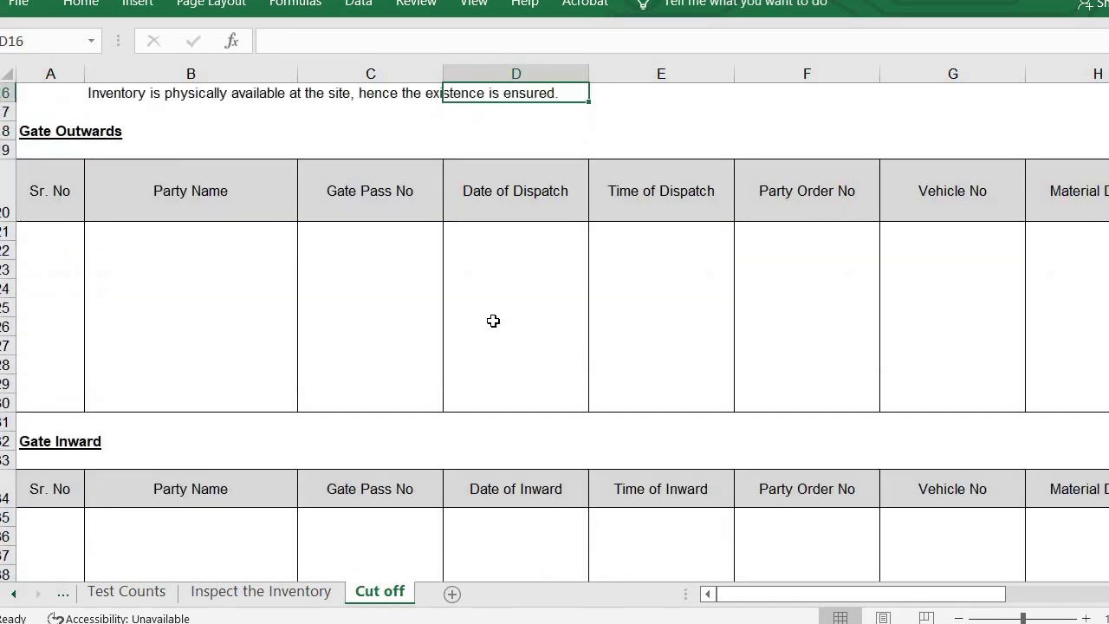
key(Left)
key(Left)
key(Left)
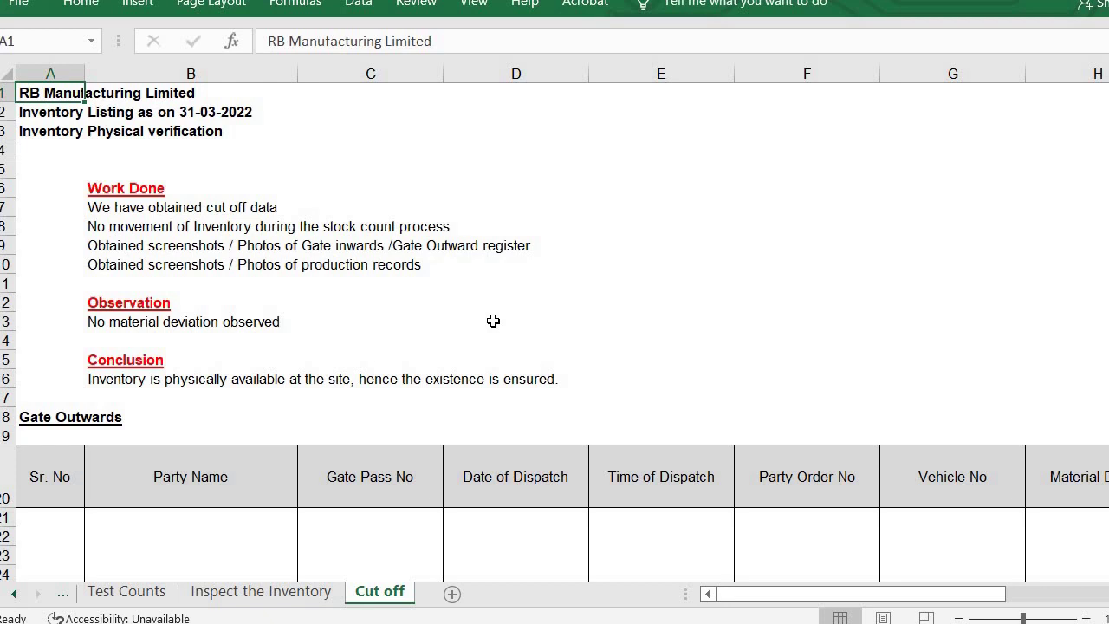
key(ctrl+Down)
key(ctrl+Down)
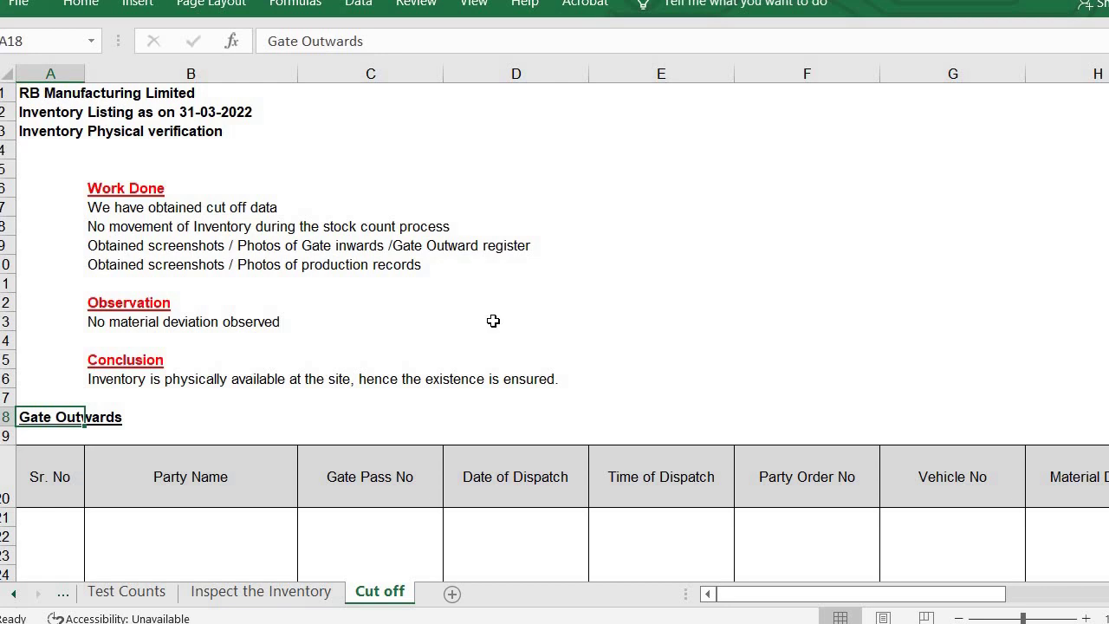
Switch to the PowerPoint presentation with the slide on matters relevant in planning attendance at physical inventory counting.
key(alt+Tab)
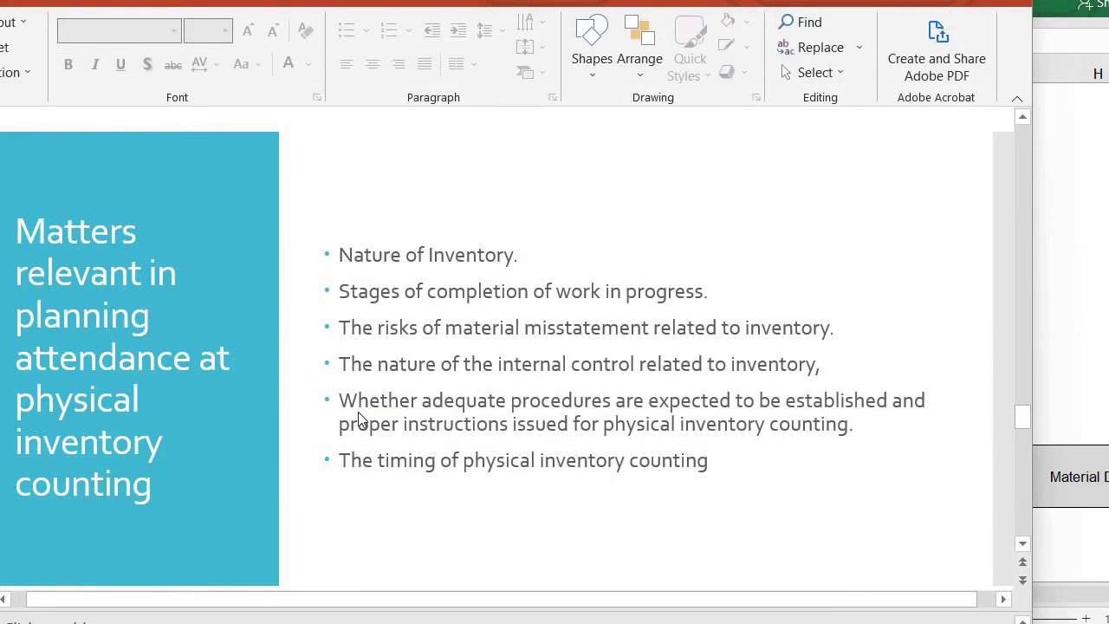